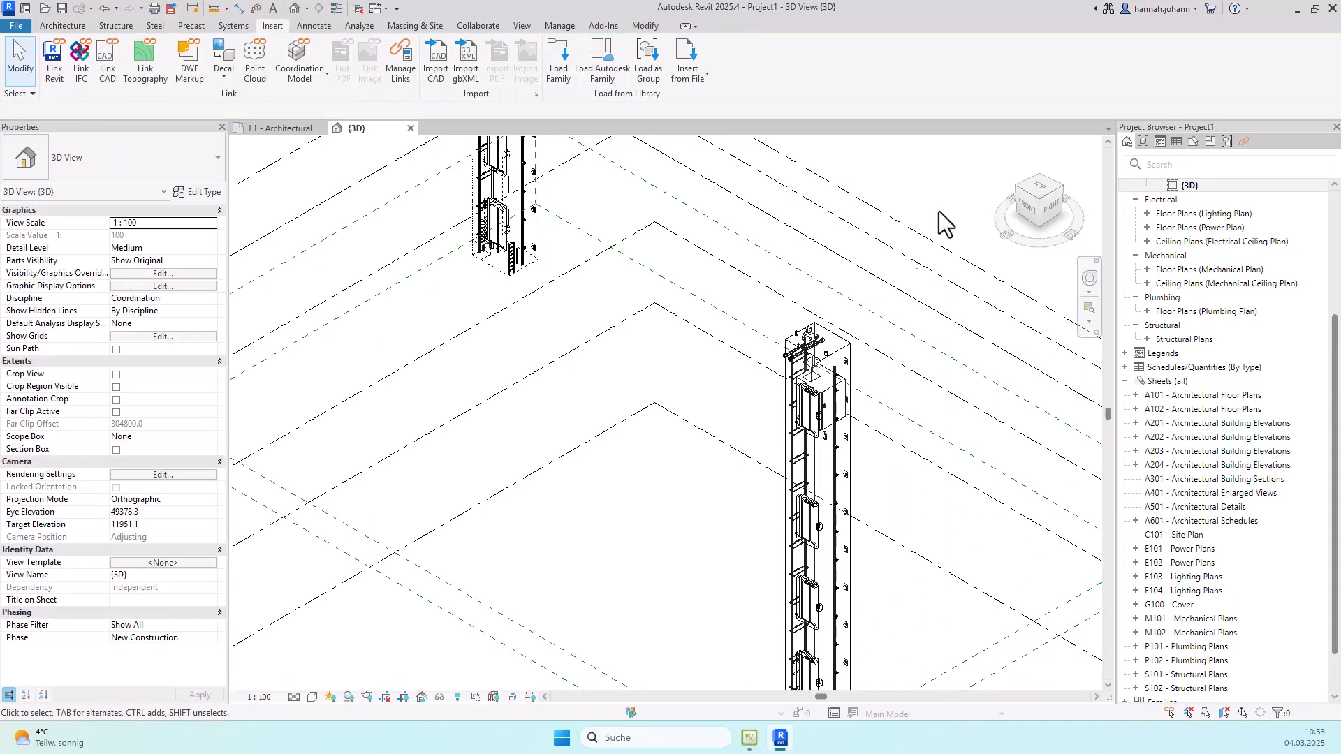
- Inspect the properties of several landing doors on the front elevator shaft in the 3D view
left_click(693, 279)
left_click(885, 285)
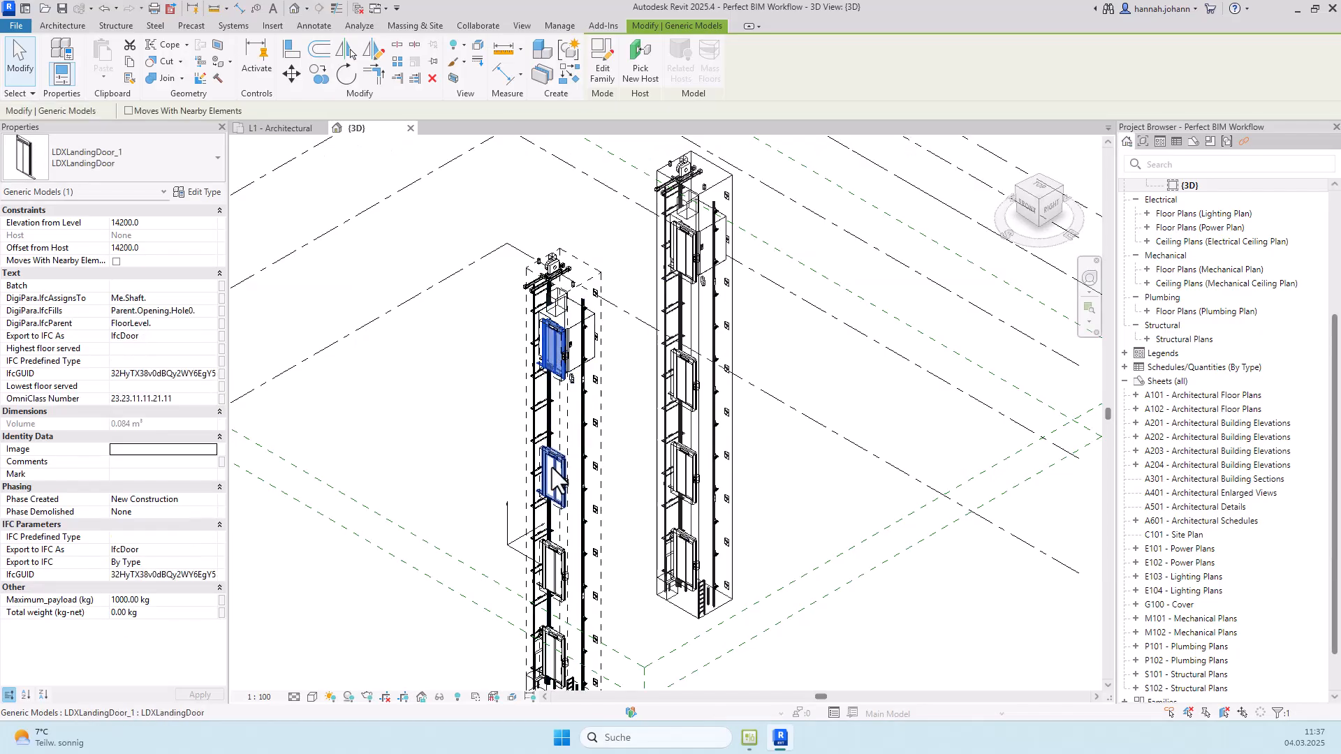
left_click(554, 569)
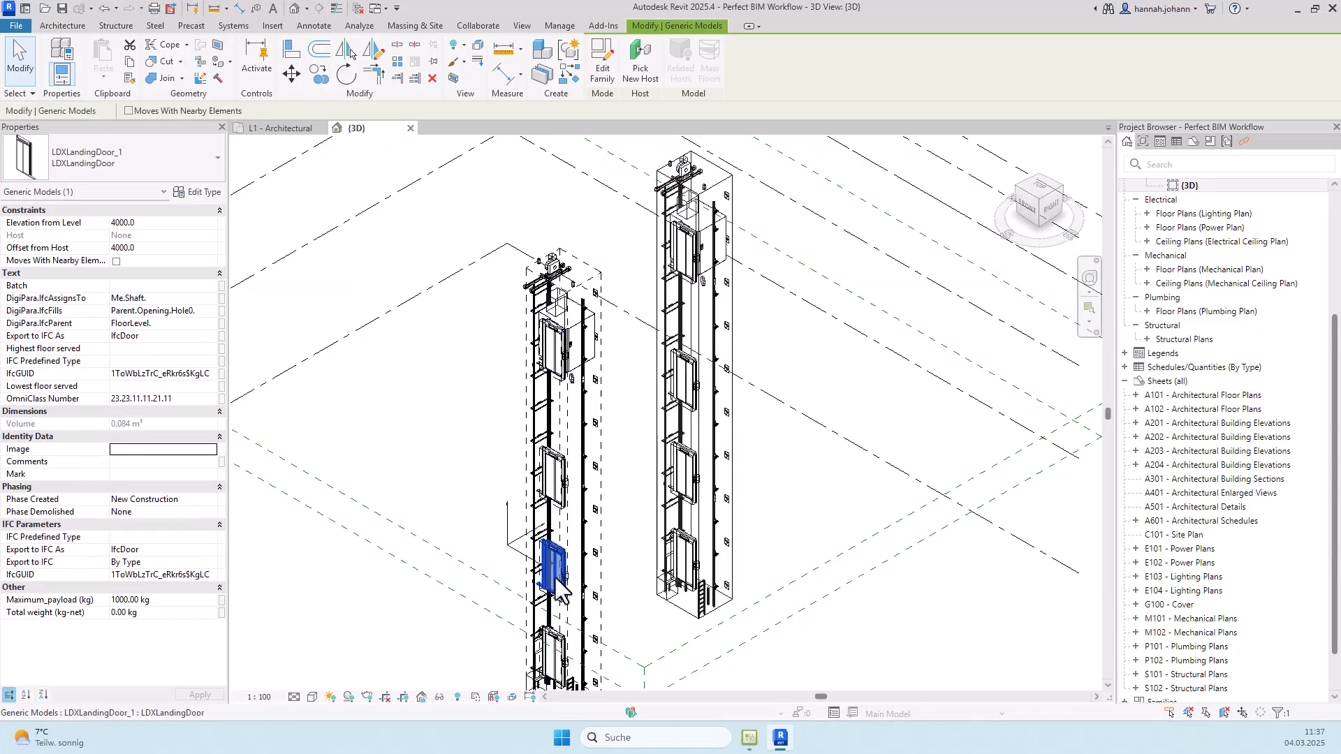
scroll(545, 511, "down", 2)
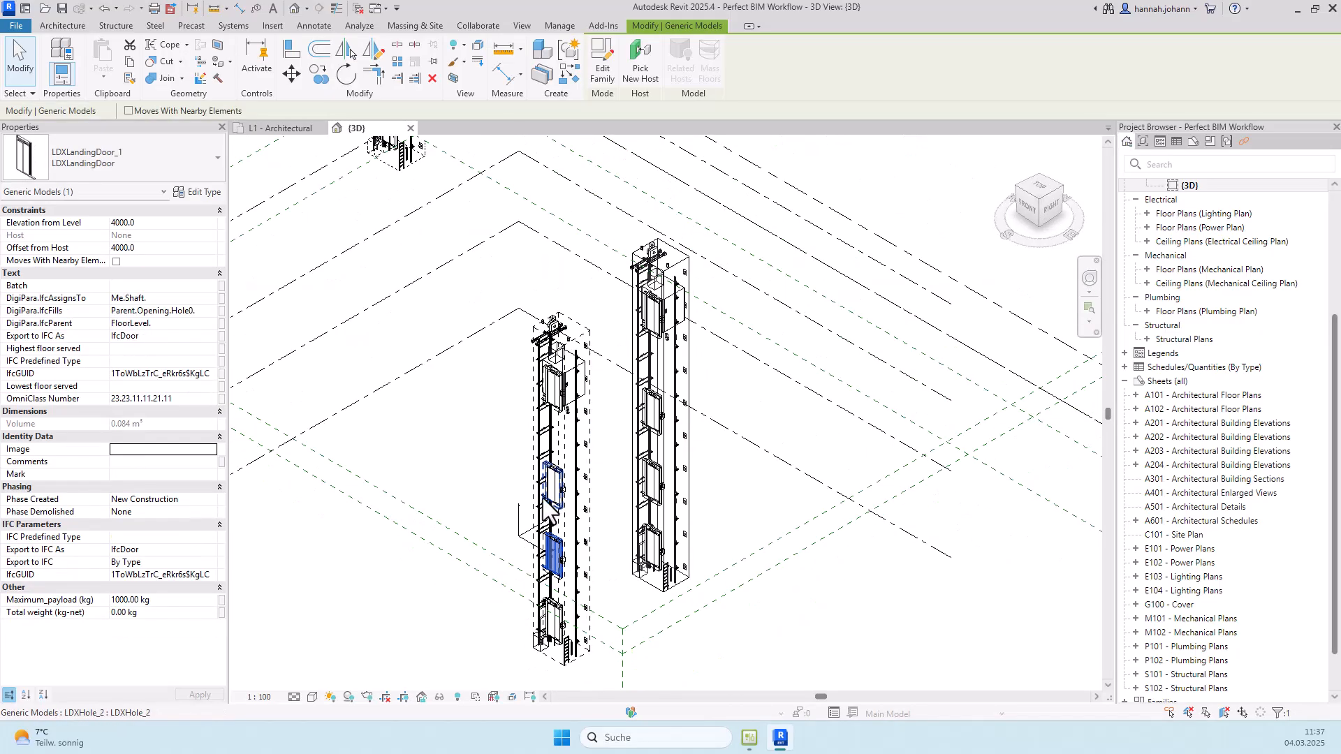
left_click(559, 381)
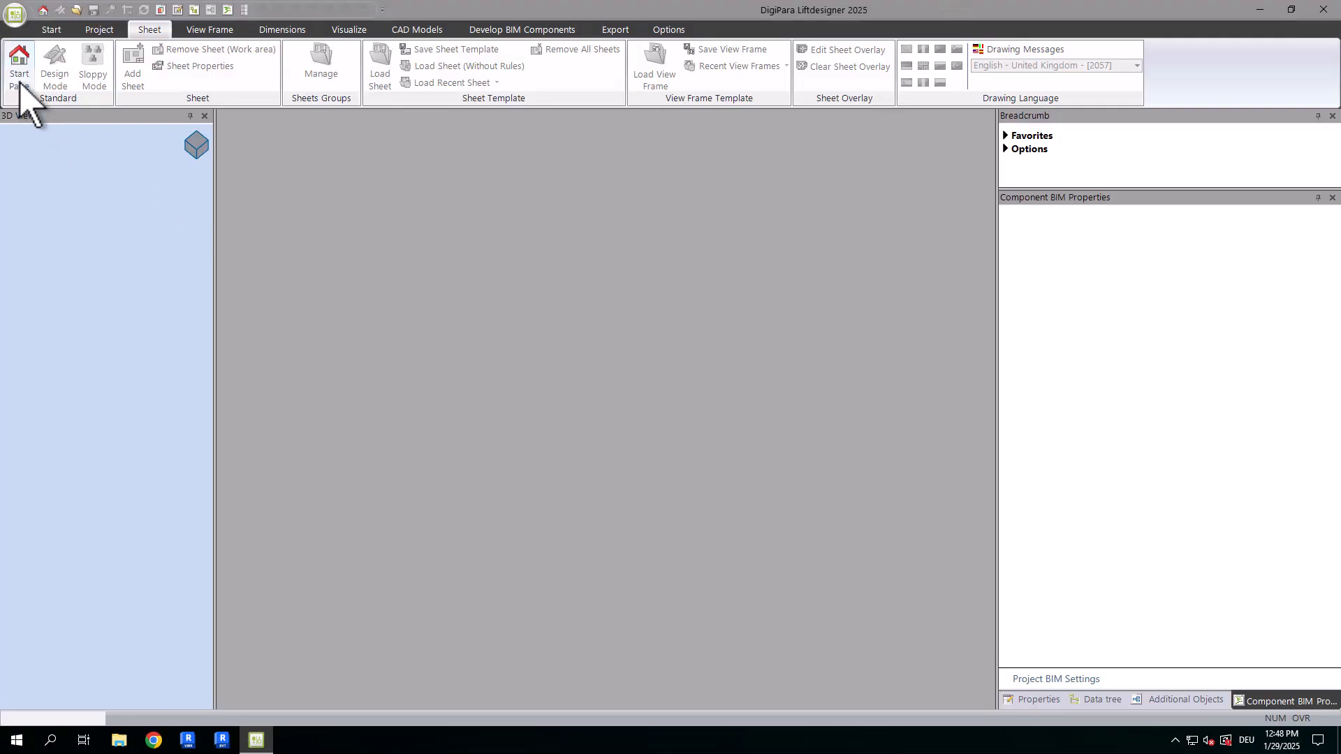
- In DigiPara Liftdesigner, open the recent C1.6 BIM Workflow project and load the LDBIM-LOD300-Sheet sheet template
left_click(19, 83)
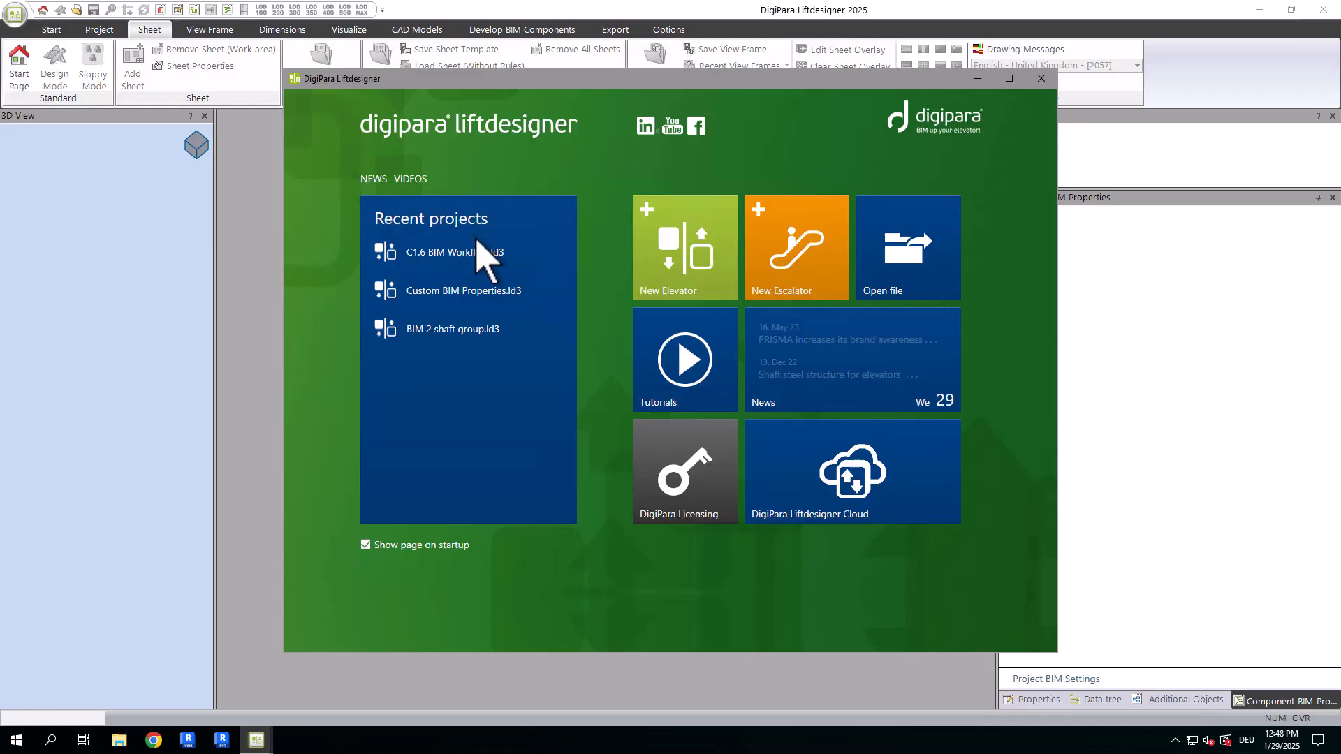
left_click(456, 252)
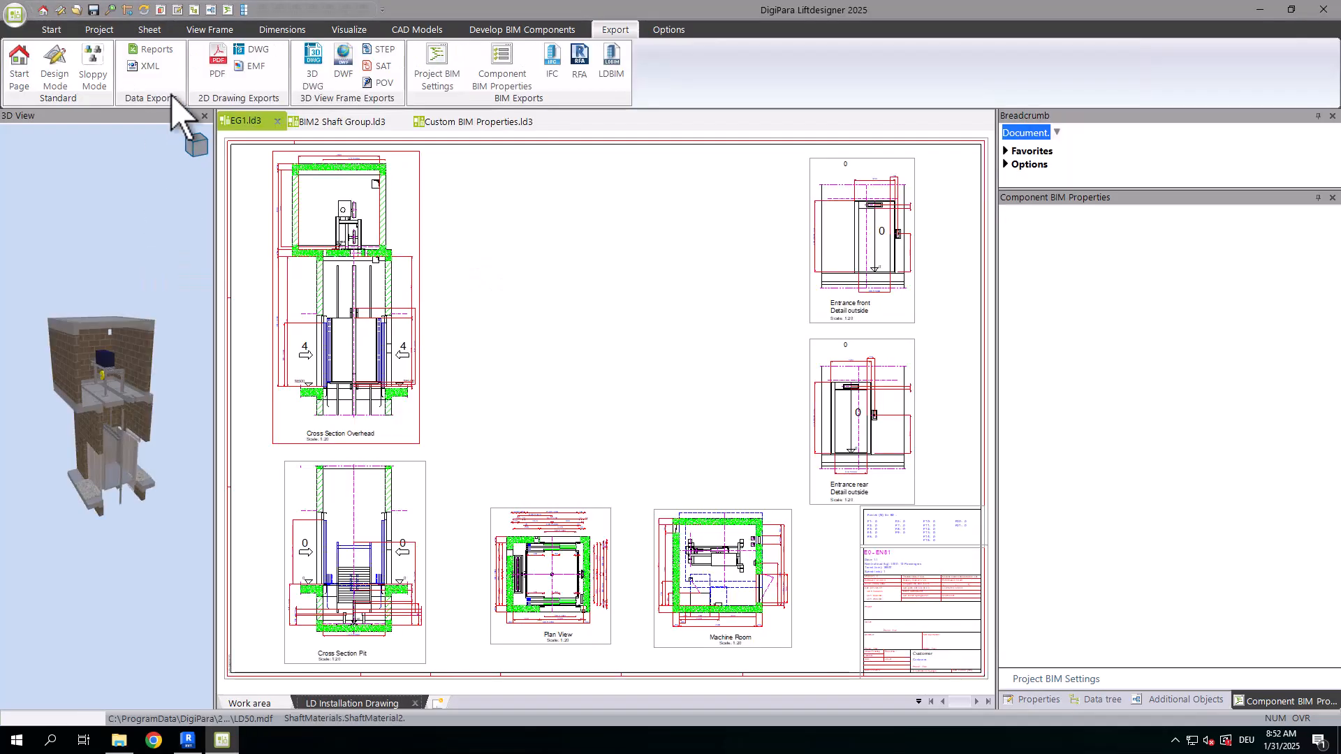
left_click(149, 29)
left_click(435, 90)
scroll(321, 328, "down", 5)
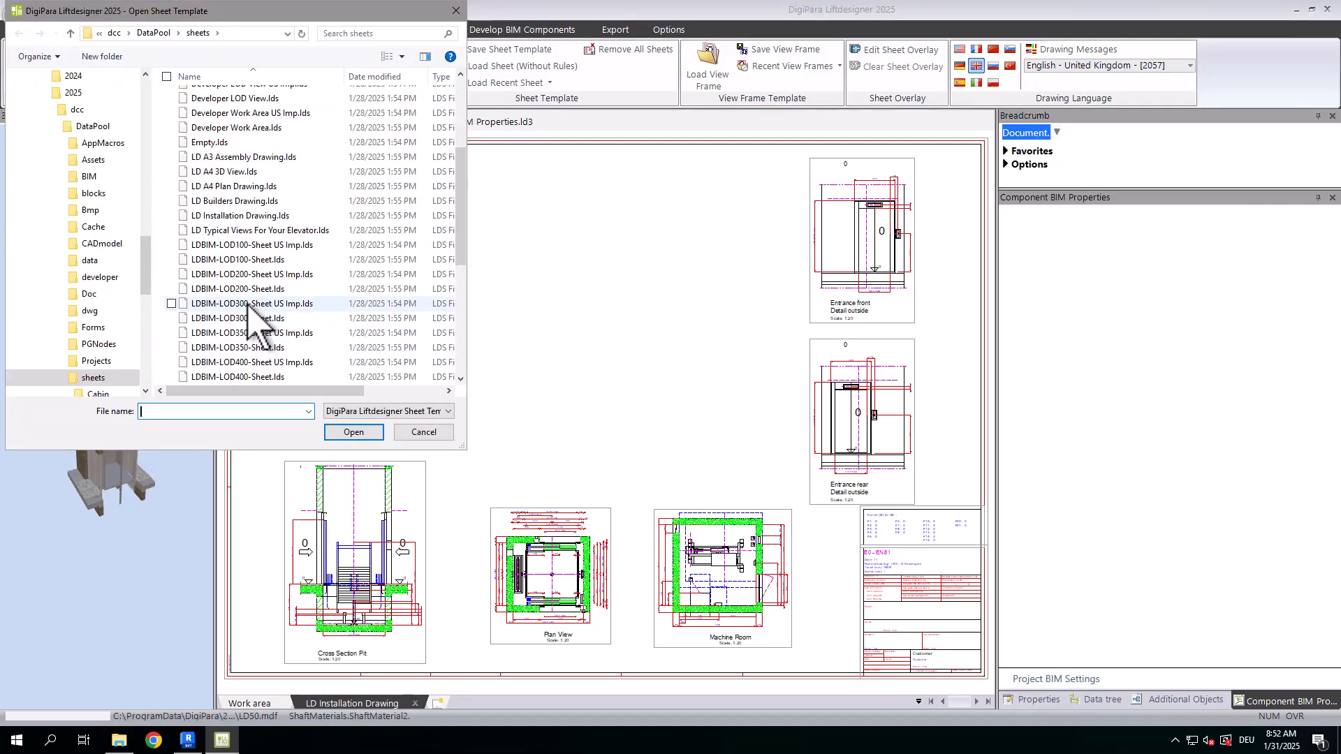
double_click(262, 336)
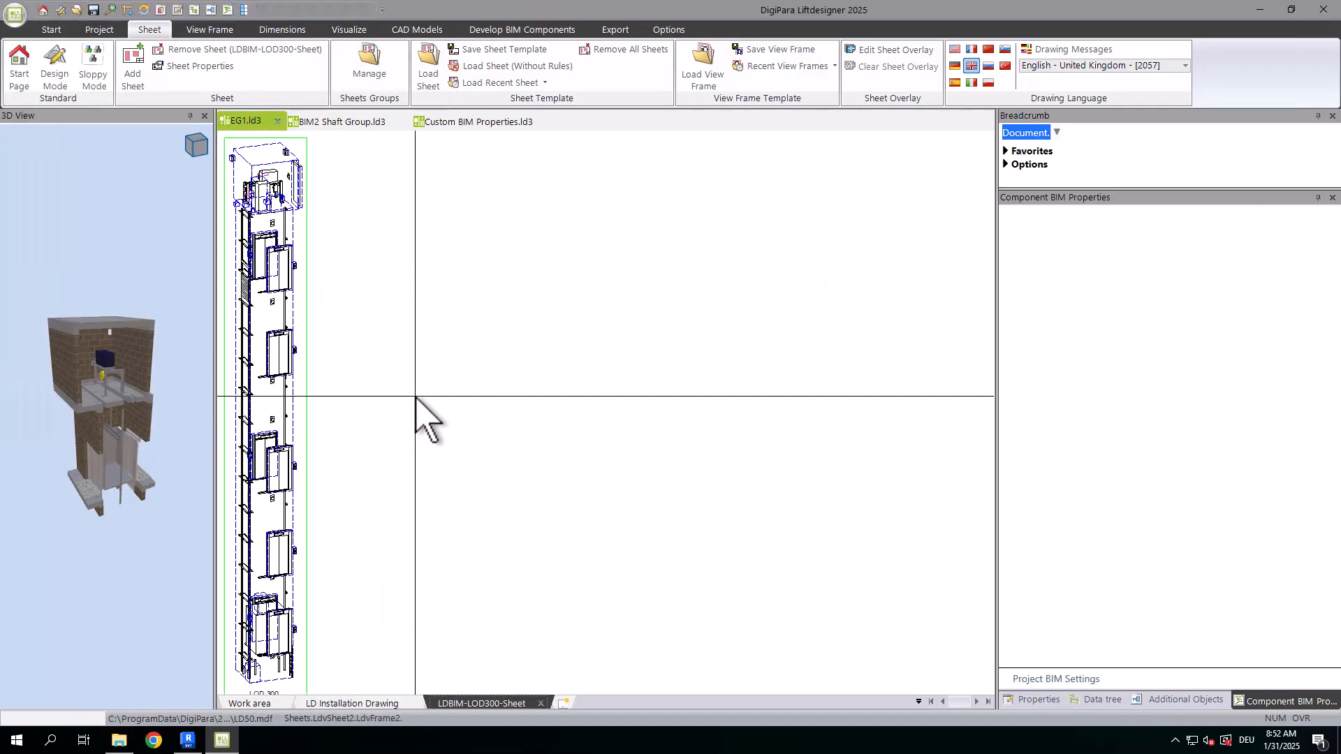
- Open the project's BIM settings for editing
left_click(618, 30)
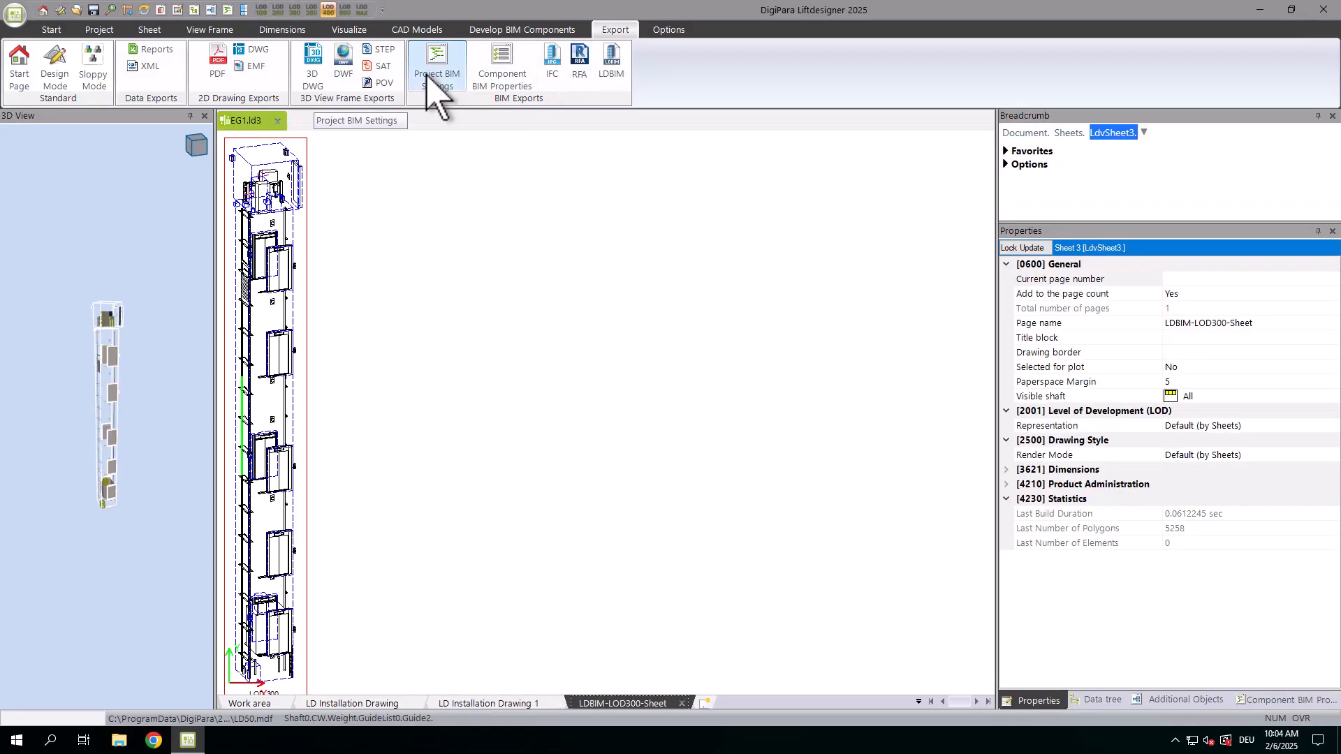
left_click(434, 70)
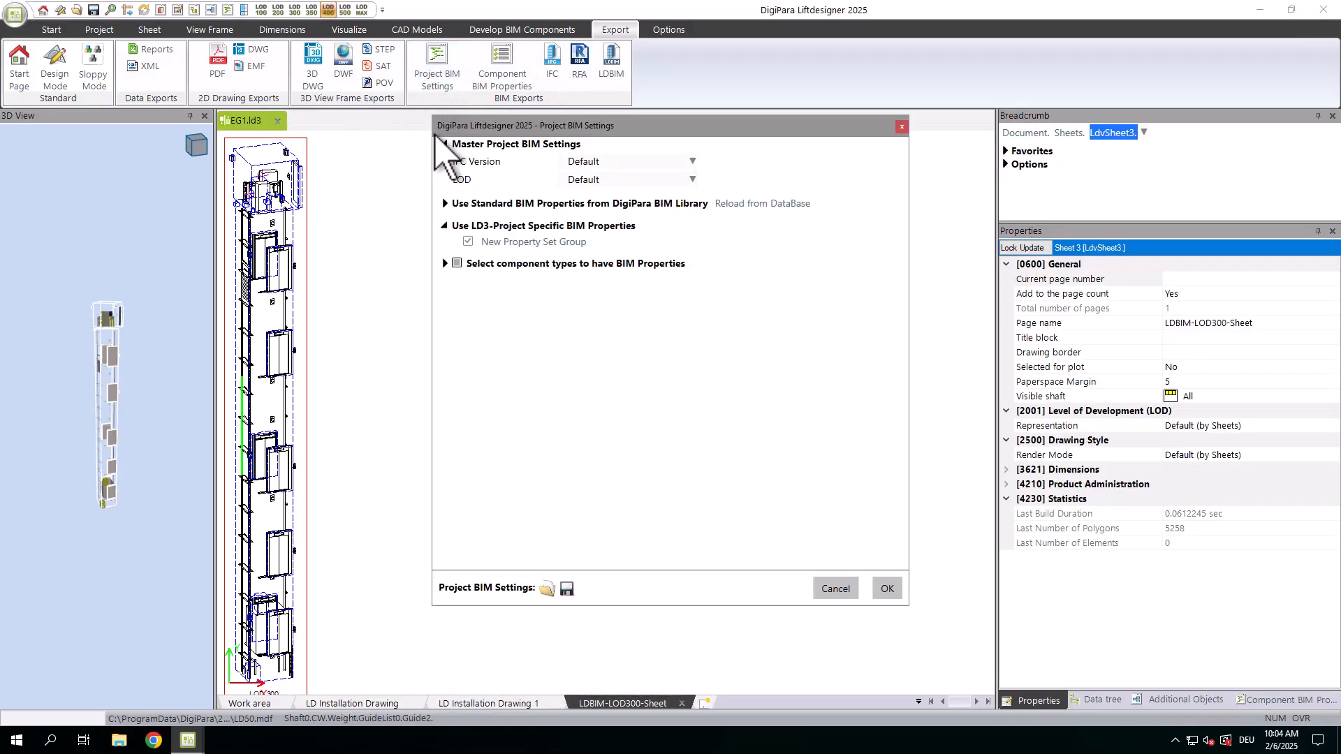
- Enable the Pset_ManufacturerTypeInformation property set within the IFC4 Standard Properties of the BIM library
left_click(445, 203)
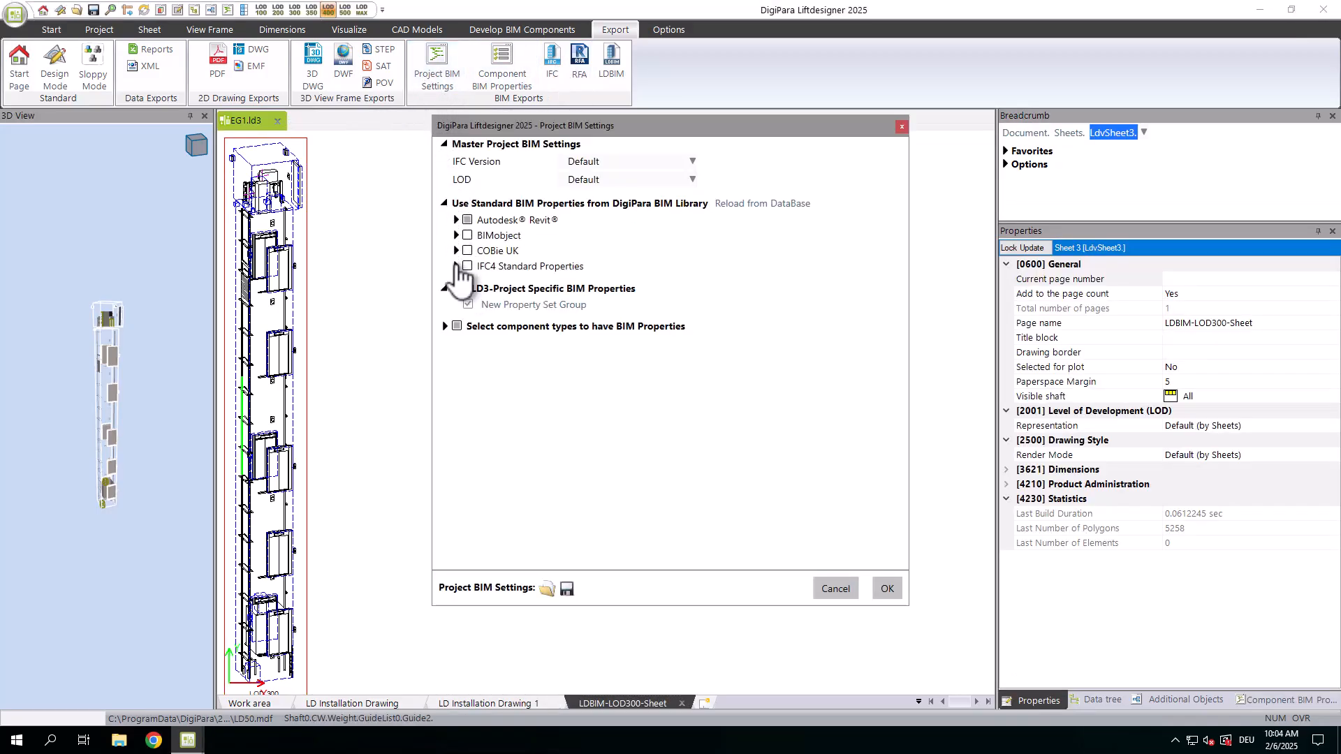
left_click(456, 266)
scroll(464, 287, "down", 5)
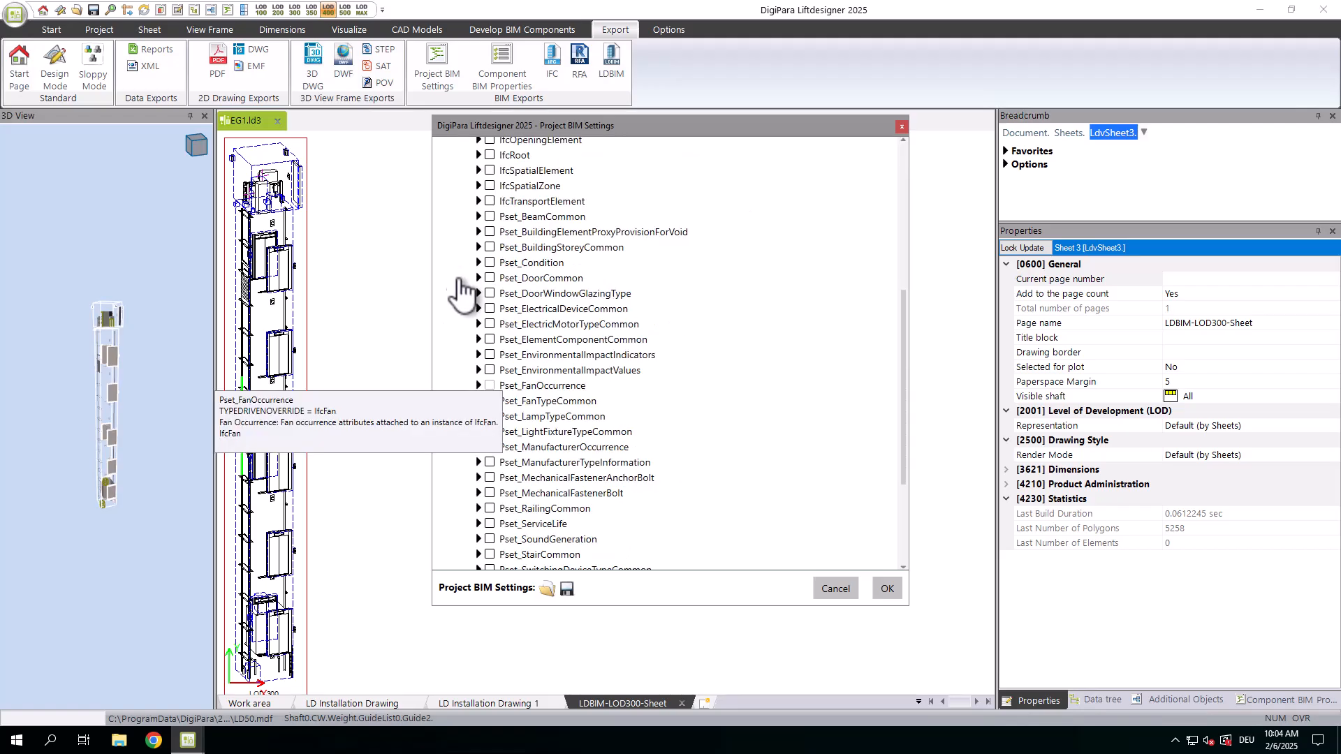
left_click(490, 463)
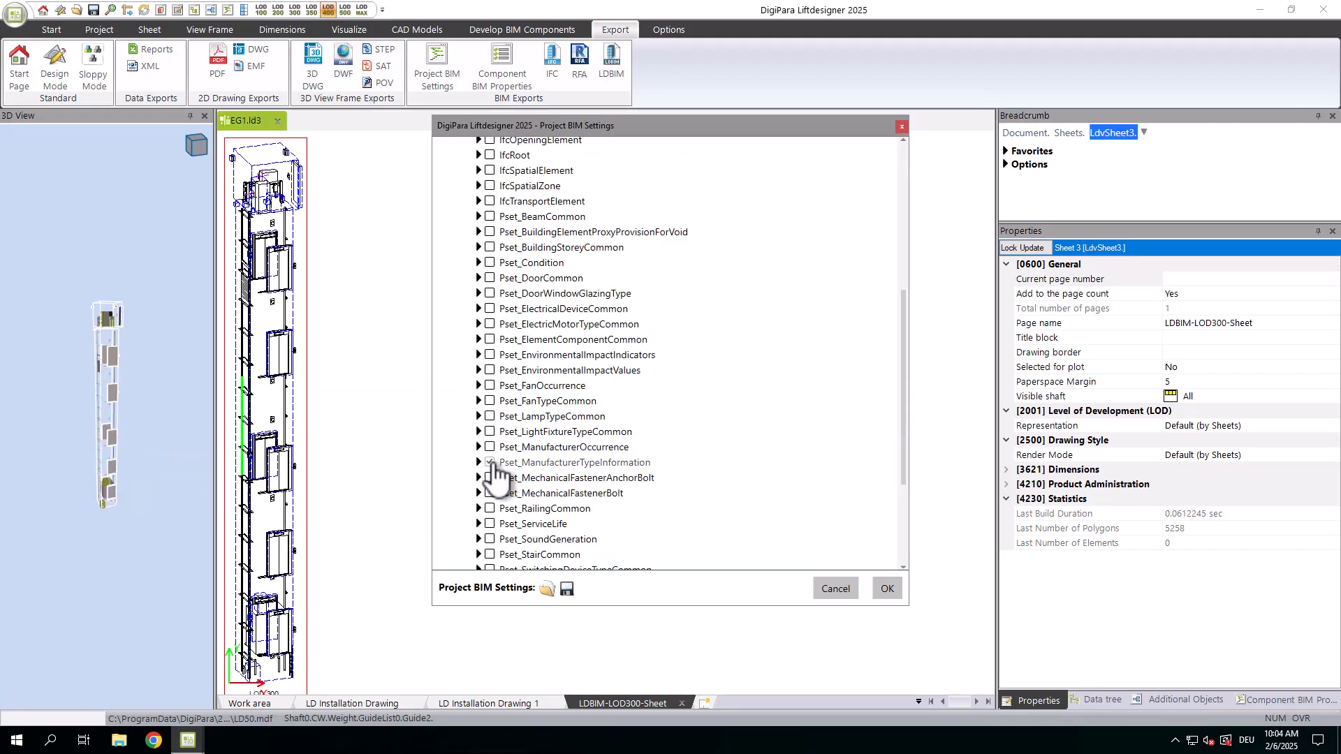
scroll(493, 476, "up", 6)
left_click(456, 266)
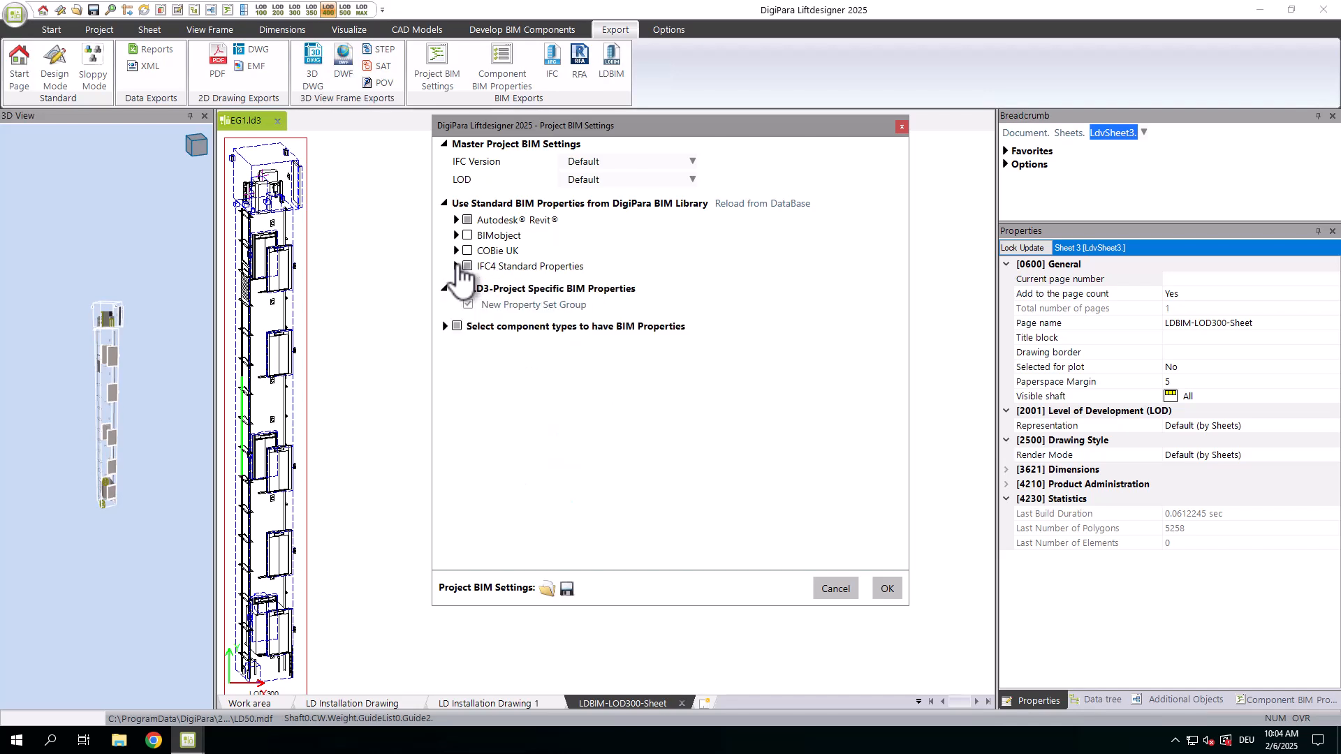
- Load the "SBB BIM - Conveyor Sytem" settings file into the project BIM settings and apply it
left_click(548, 591)
left_click(646, 264)
left_click(772, 568)
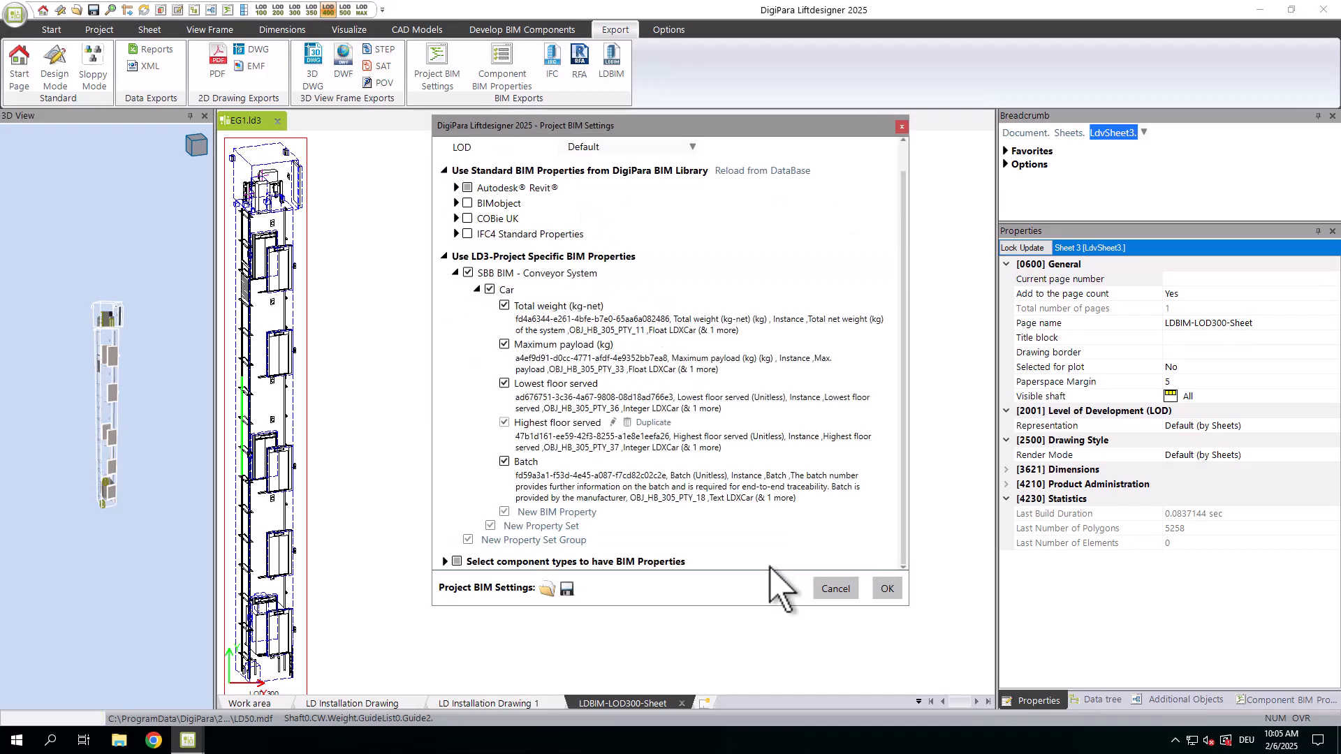
left_click(887, 589)
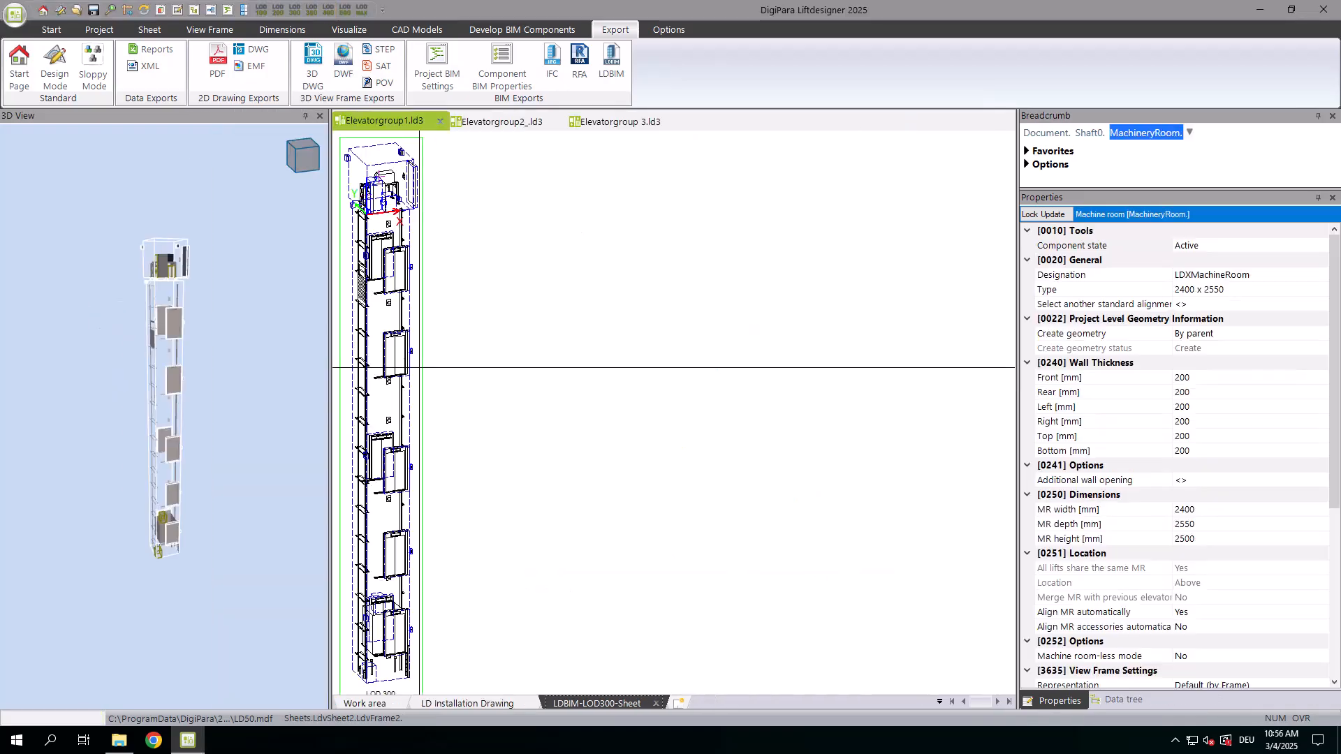
- Export the LOD 300 view frame of Elevatorgroup1 as LDBIM, located at X 4000, Y 6000, Z 0 mm and rotated 90 degrees clockwise
left_click(431, 364)
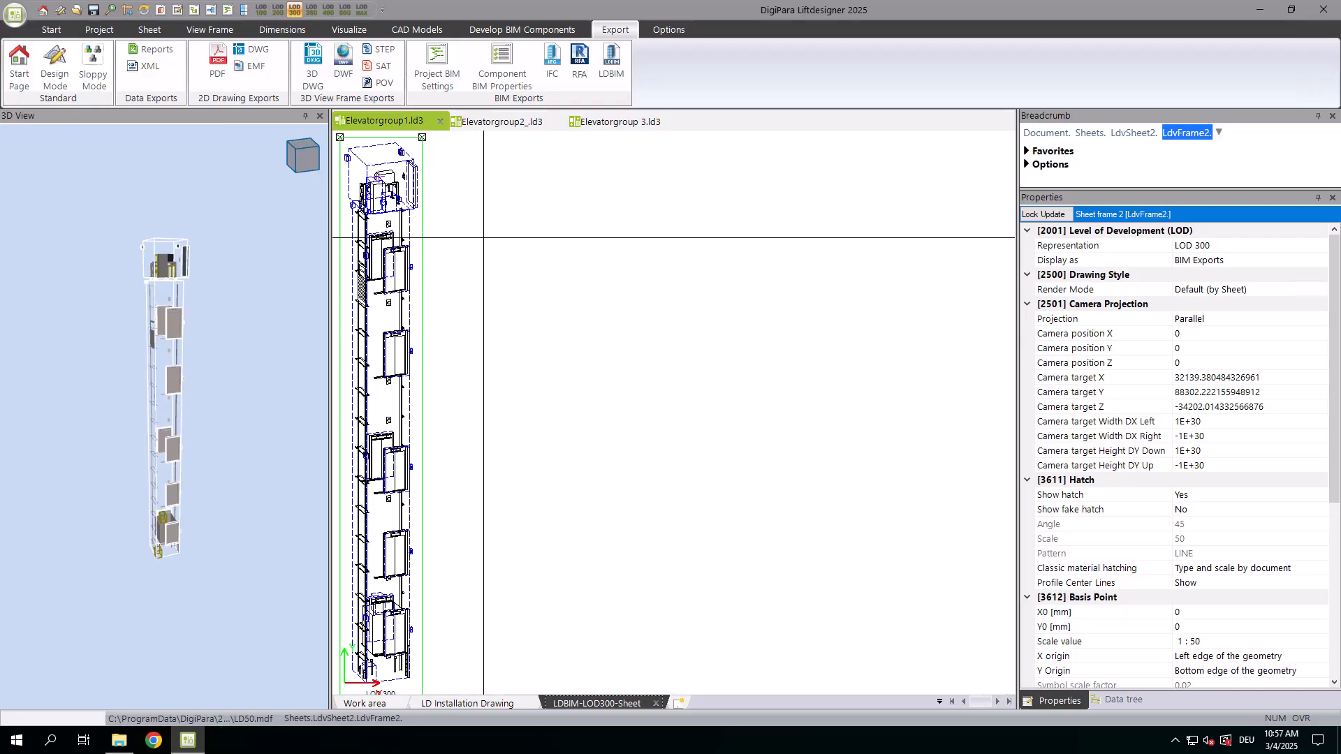
left_click(610, 84)
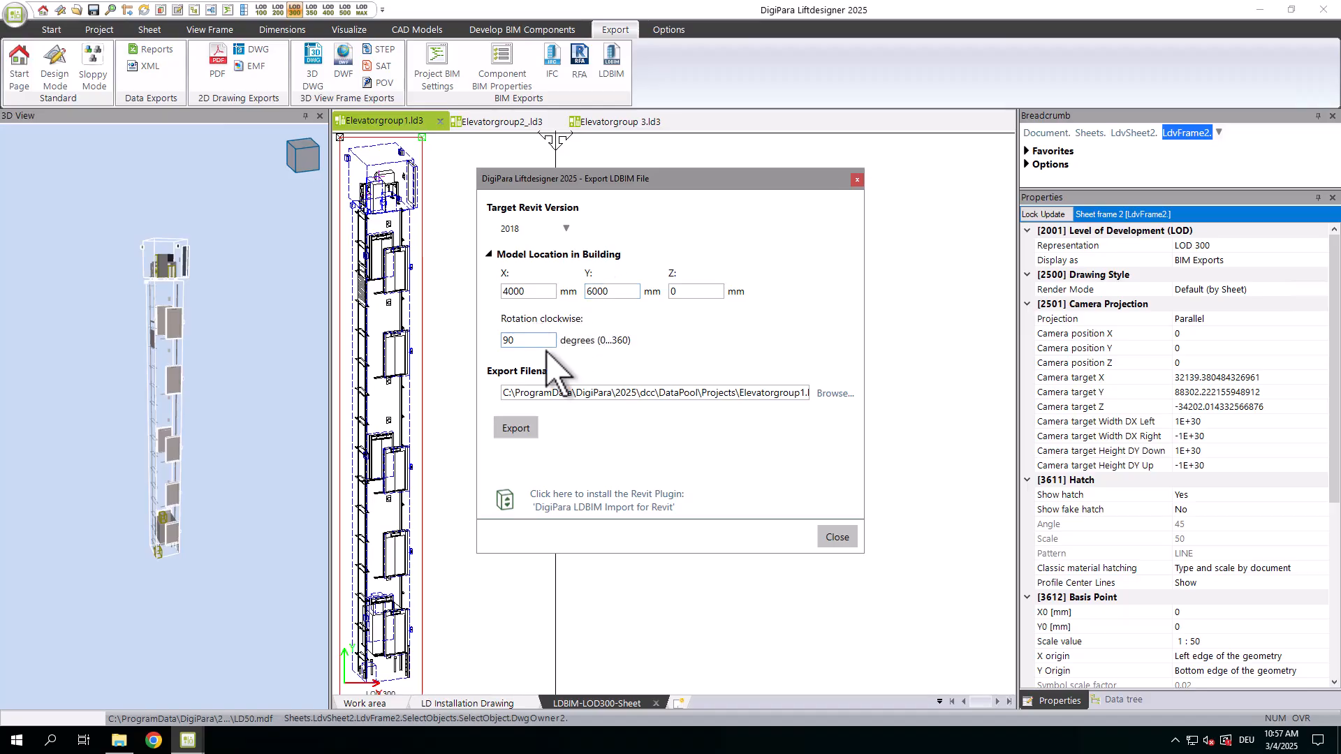
left_click(527, 436)
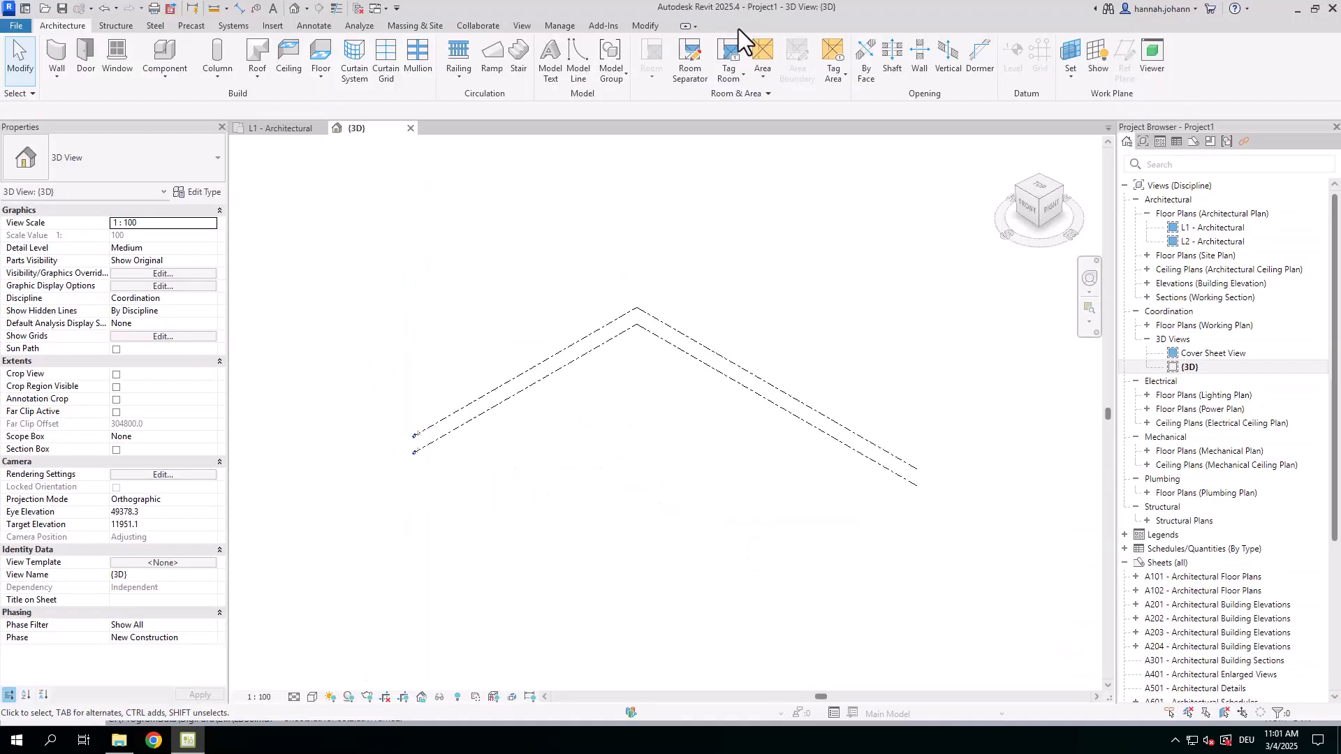
- In Revit, load Elevatorgroup1.ldbim from the Desktop into the project with the LDBIM import add-in and close the import window
left_click(601, 28)
left_click(244, 59)
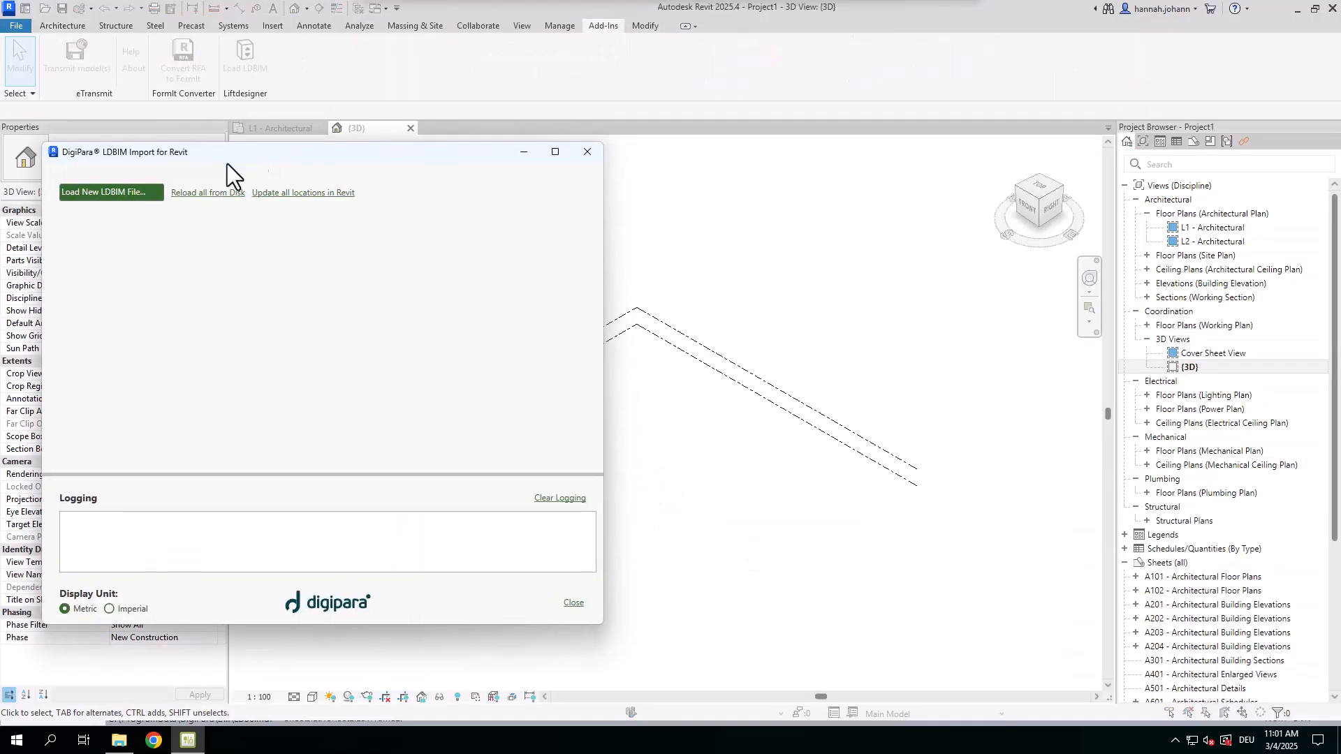
left_click(132, 193)
left_click(410, 239)
left_click(143, 345)
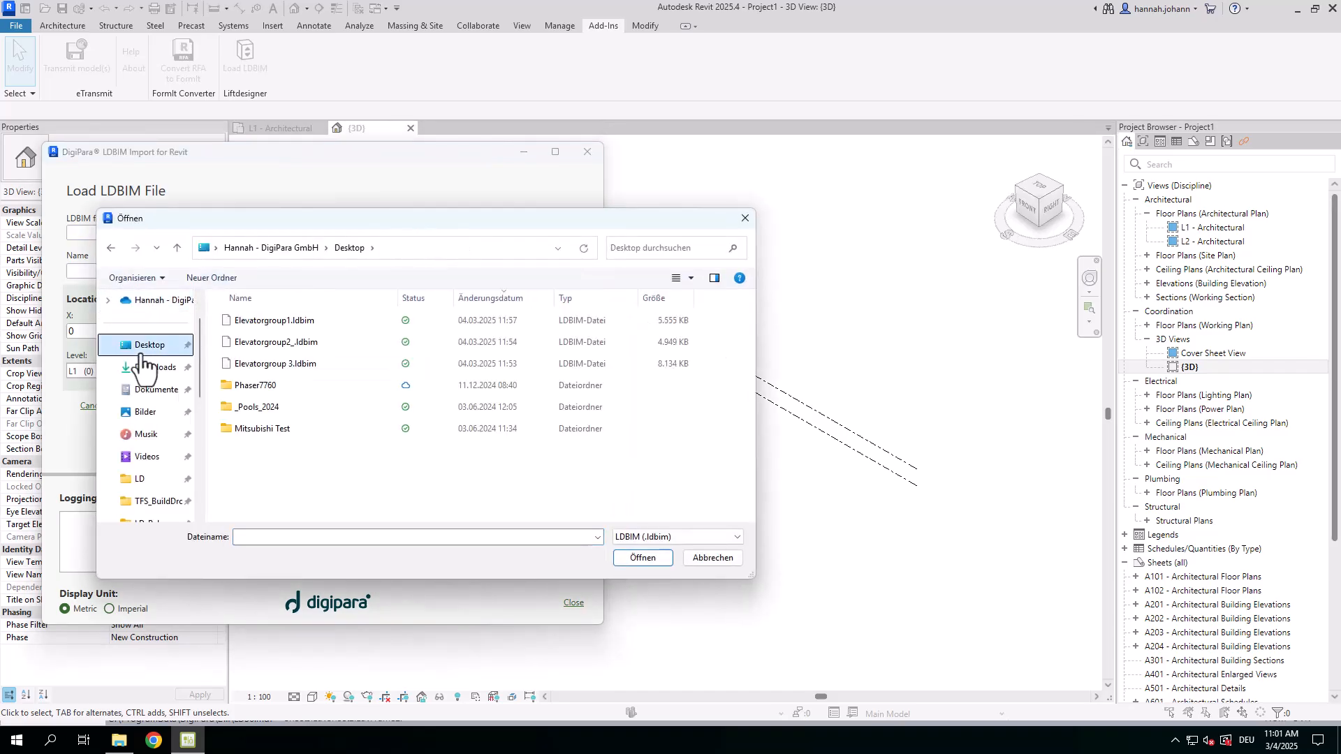
left_click(282, 323)
left_click(643, 558)
left_click(498, 404)
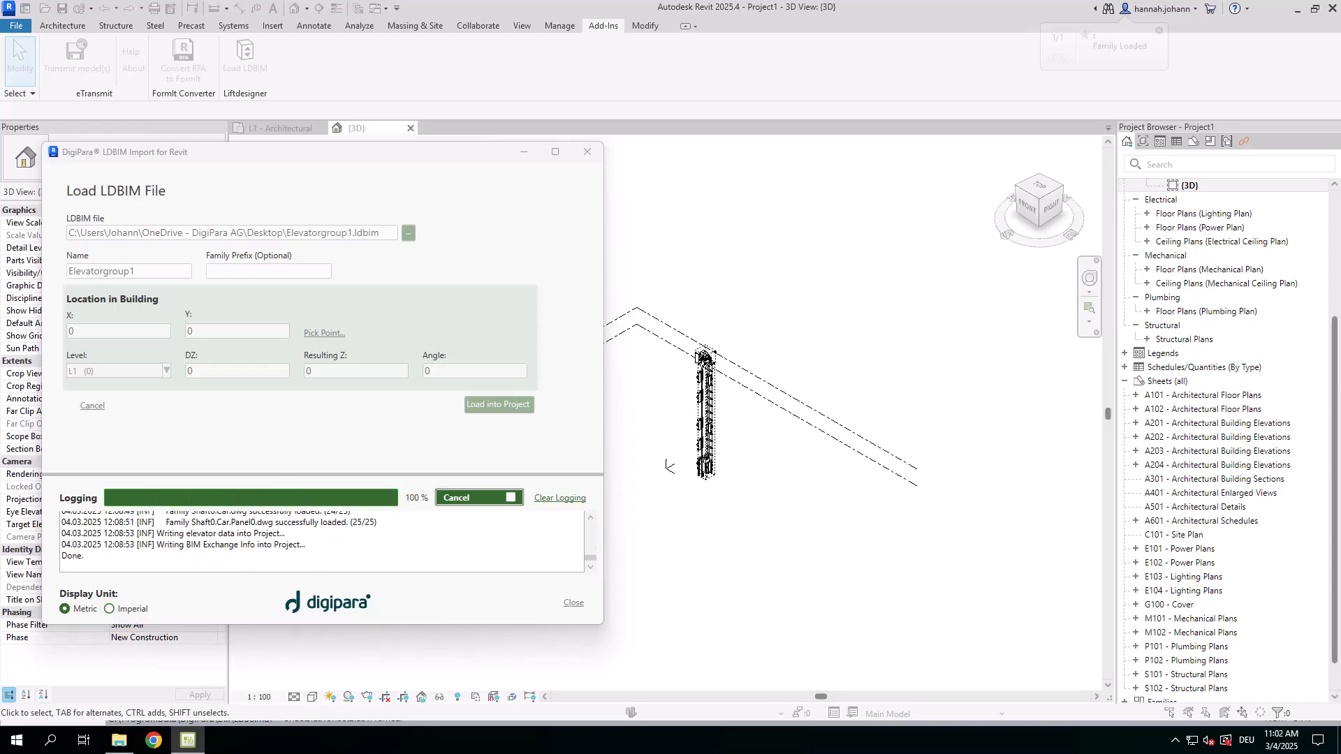
left_click(591, 153)
- Select the imported elevator car and check its batch, floors served, maximum payload and total weight properties
scroll(676, 417, "up", 6)
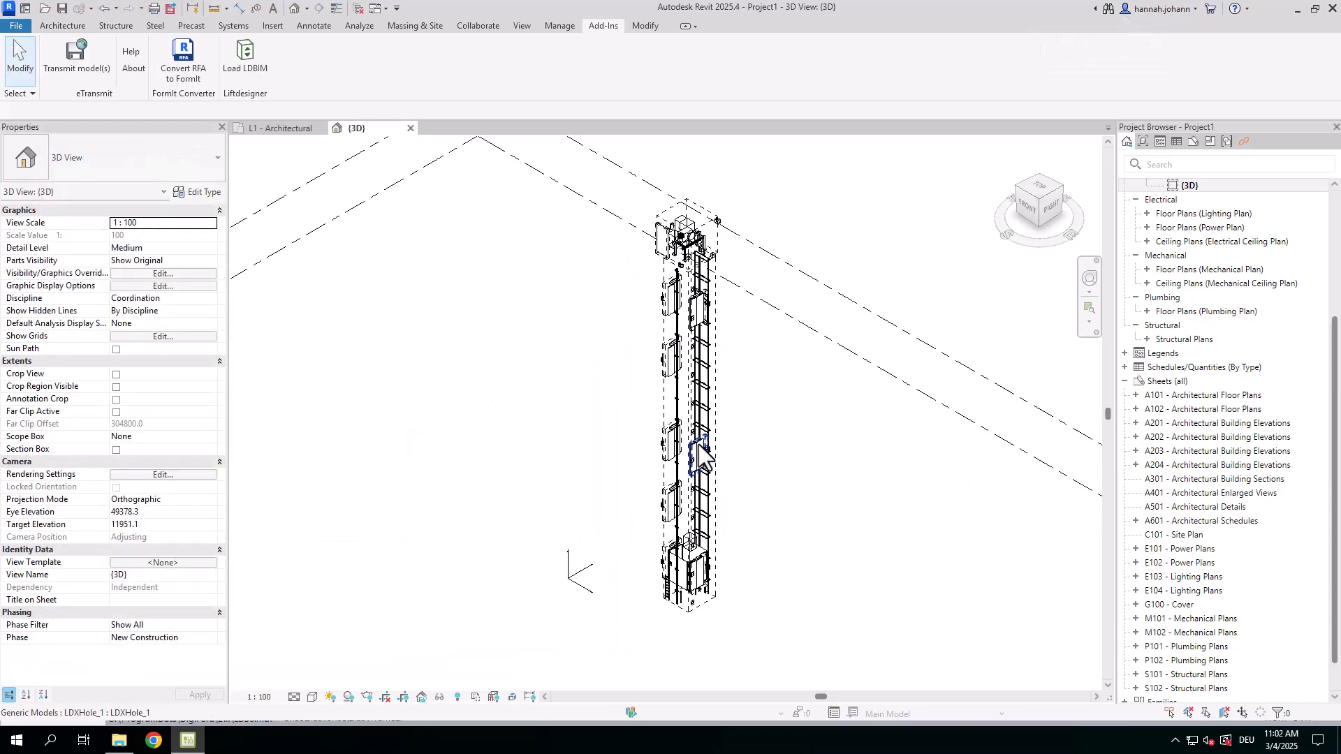
left_click(669, 614)
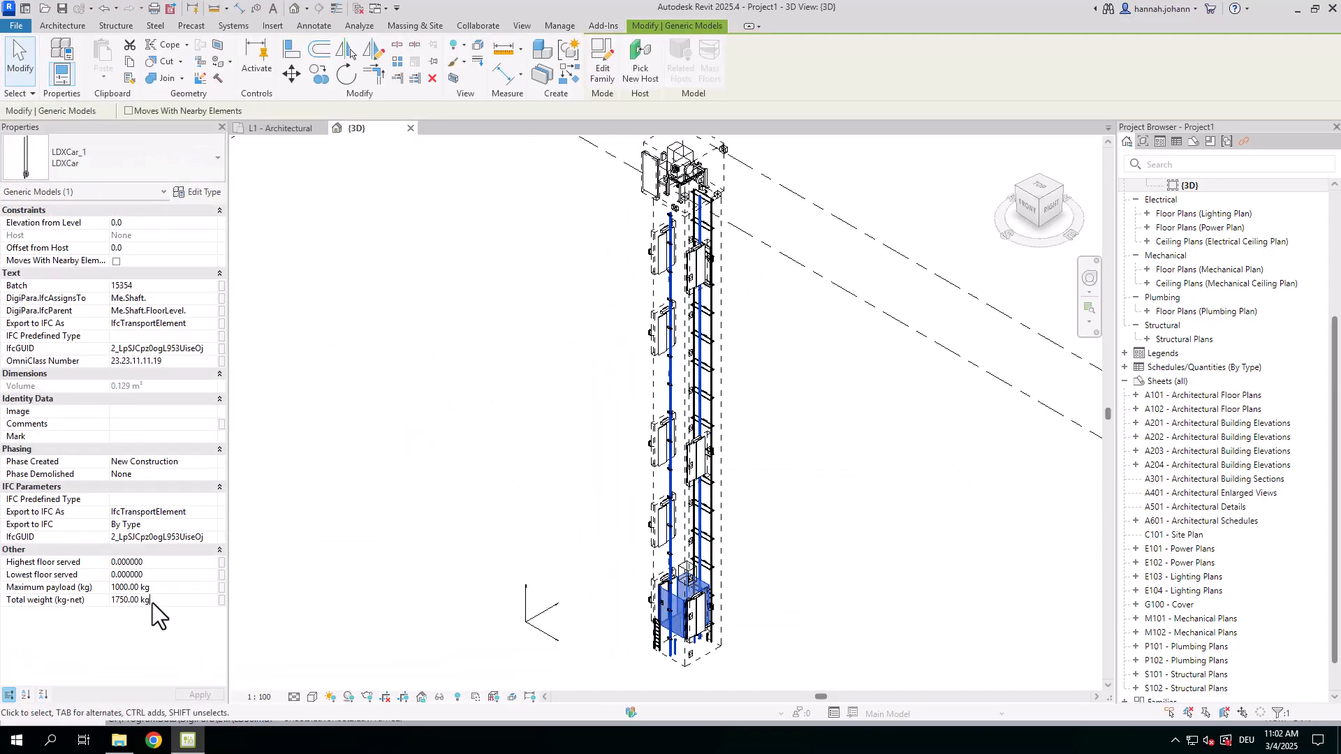
left_click(171, 586)
left_click(175, 639)
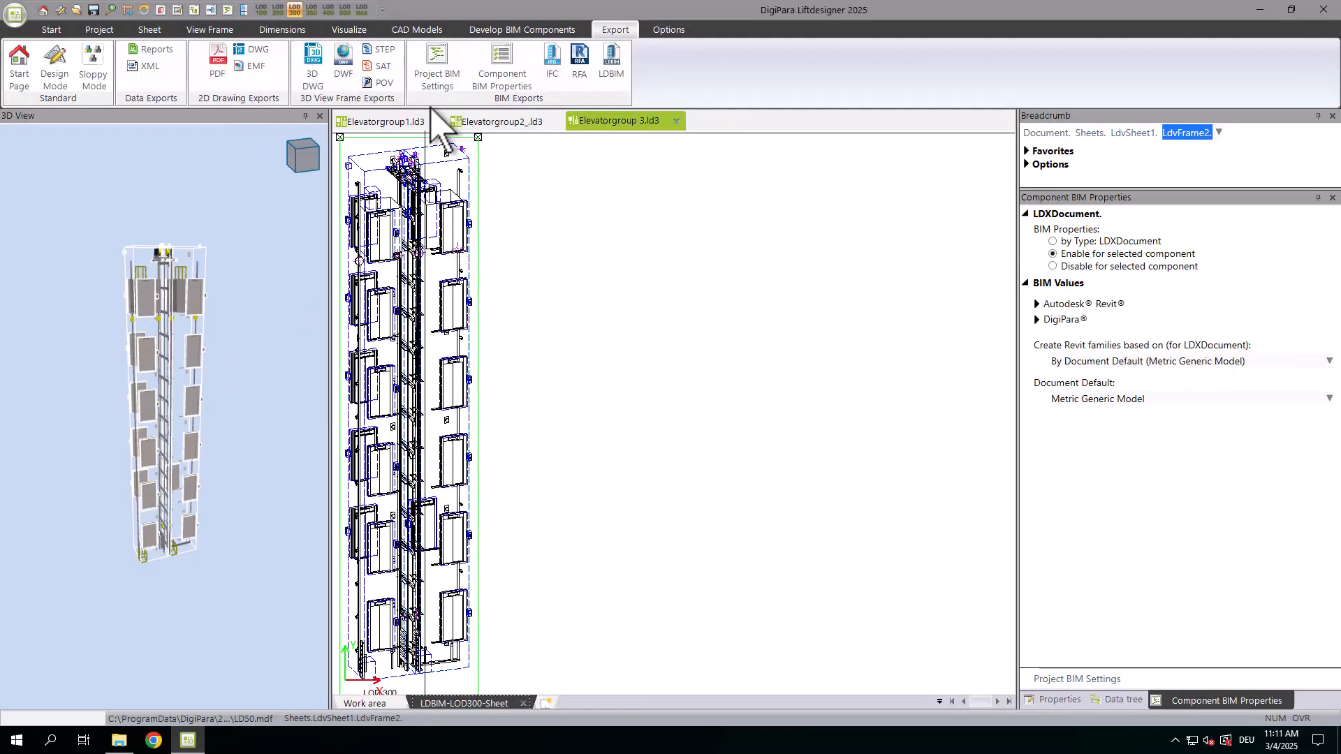
- In DigiPara Liftdesigner, load the "SBB BIM - Conveyor Sytem" settings file into Elevatorgroup 3's project BIM settings and apply it
left_click(437, 70)
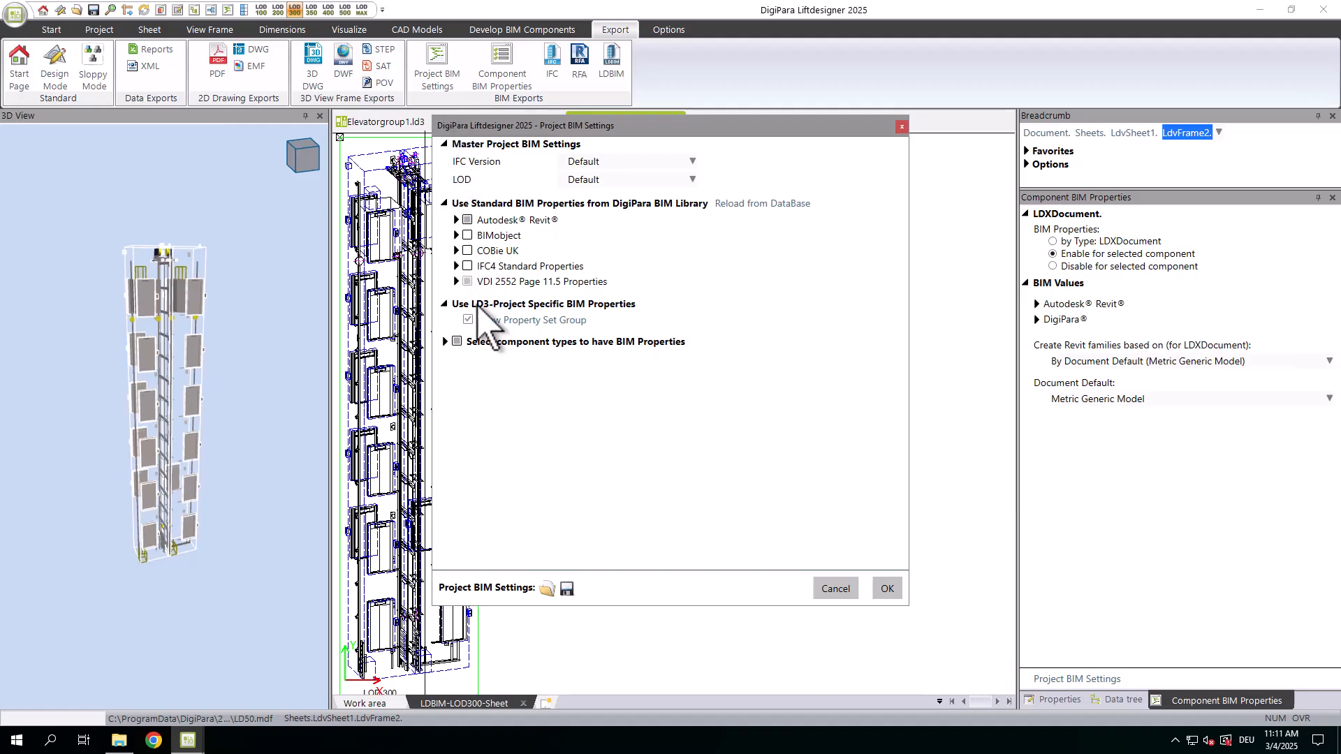
left_click(547, 589)
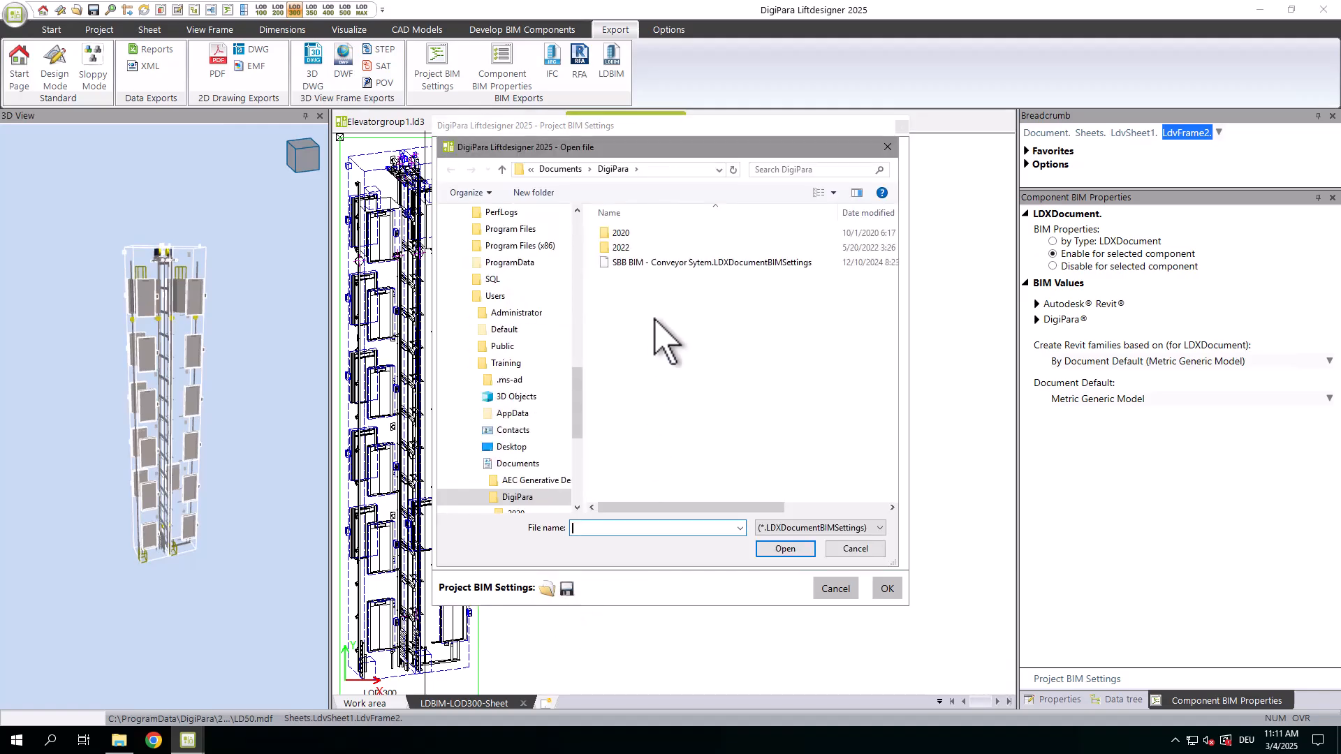
left_click(672, 264)
left_click(802, 549)
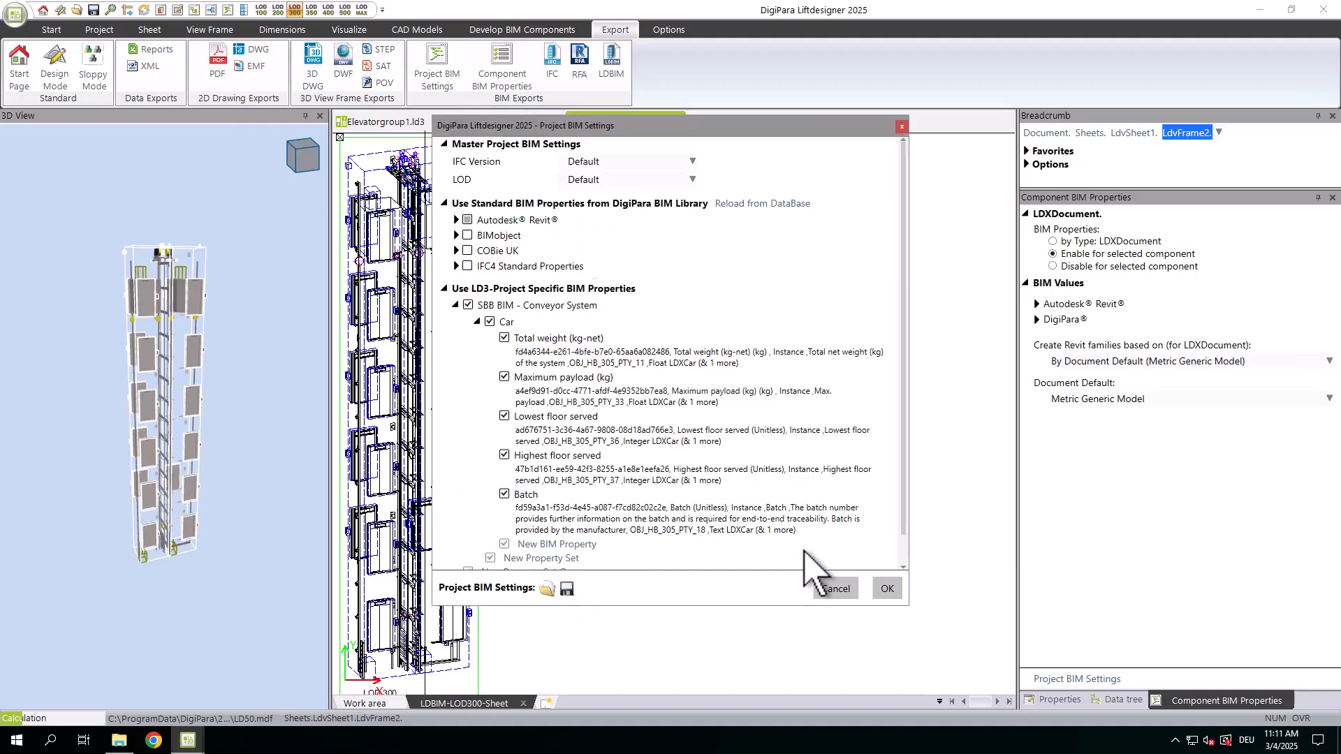
left_click(885, 590)
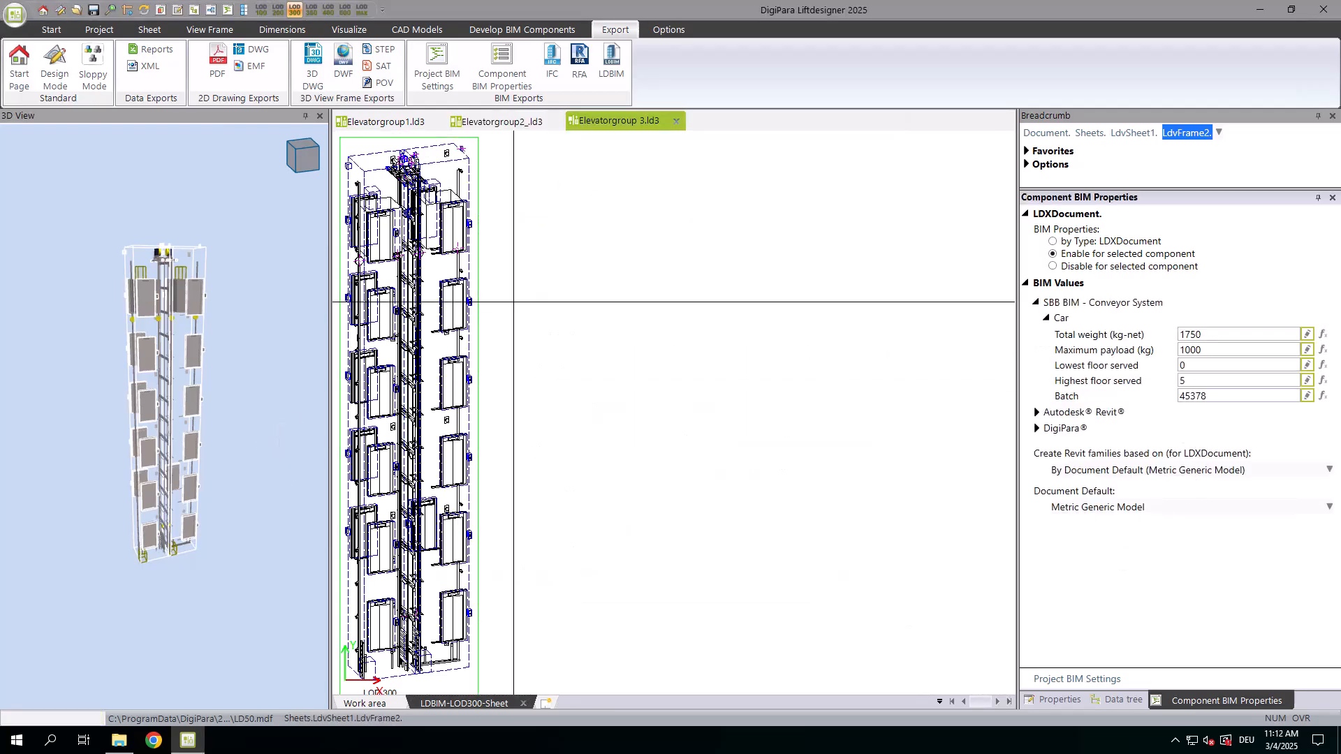
- Export Elevatorgroup 3's LOD 300 view frame as LDBIM at X -10000, Y 6000, Z 0 mm, rotated 270 degrees clockwise, and close the export dialog
left_click(514, 302)
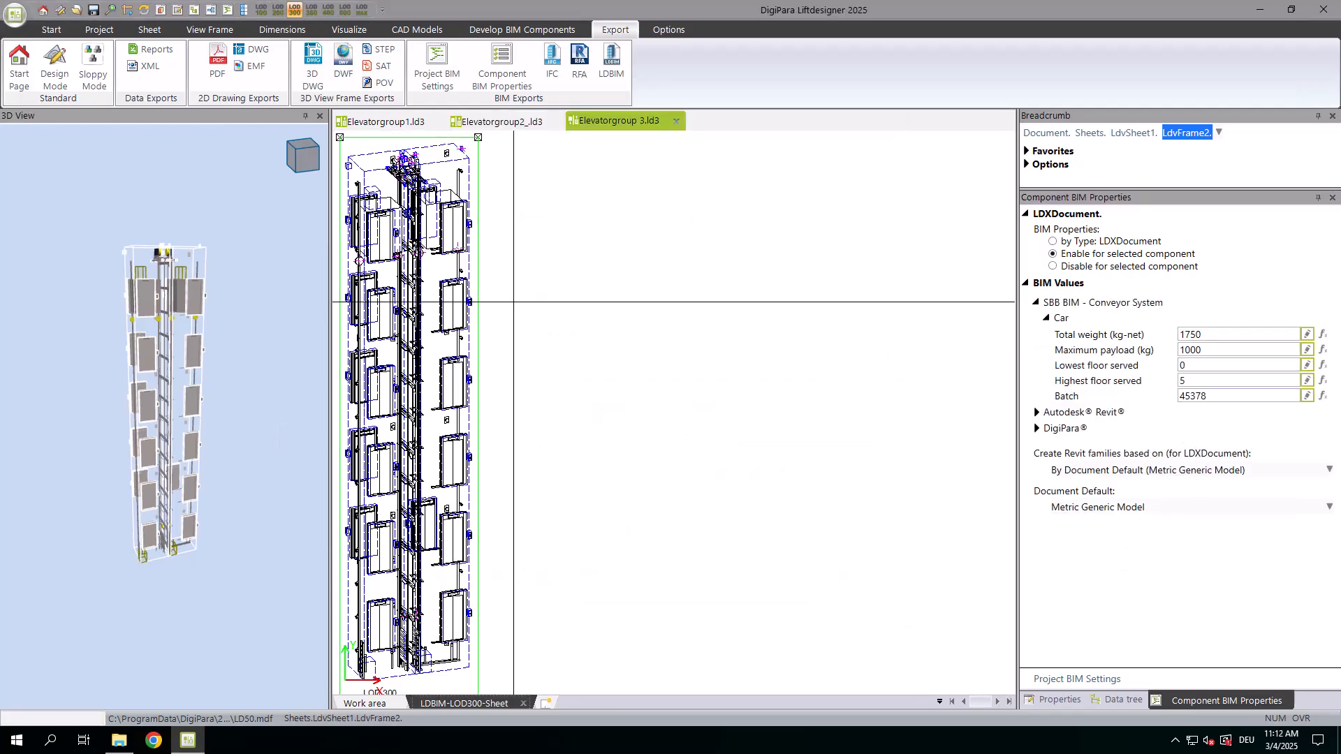
left_click(613, 76)
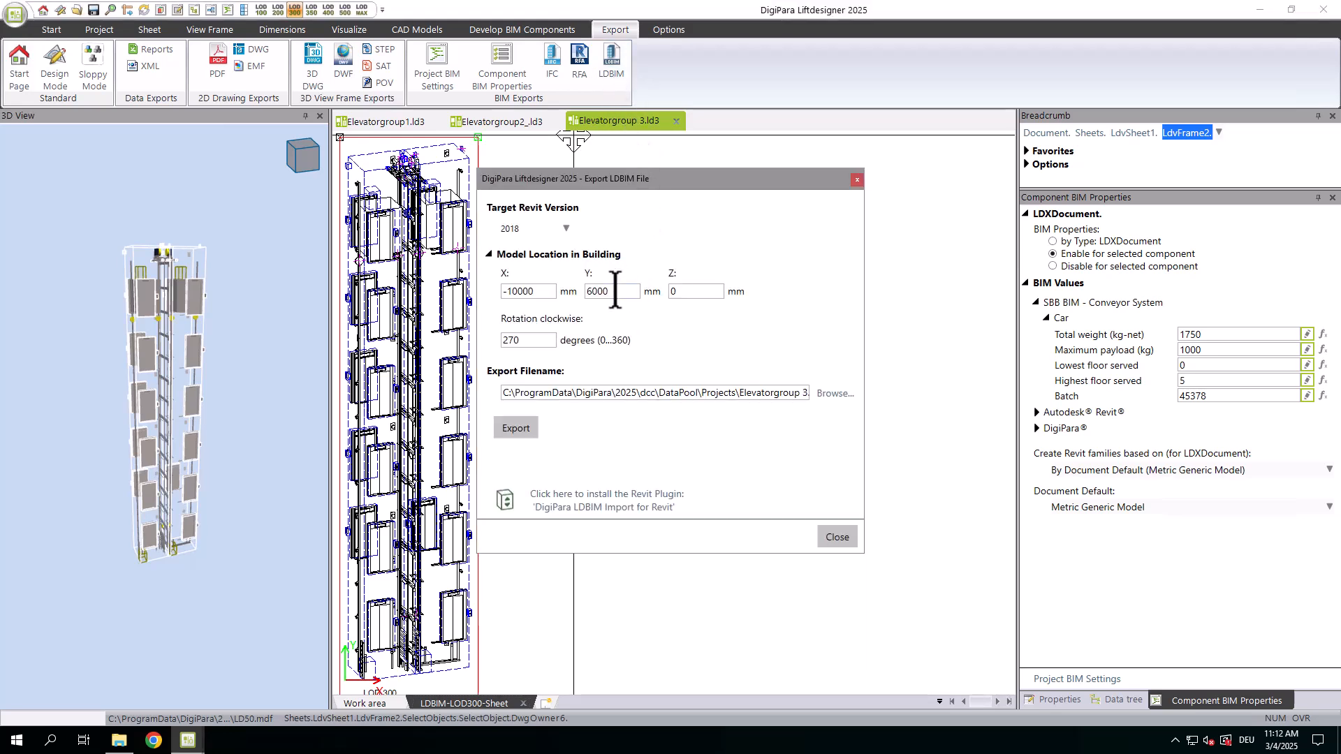
left_click(538, 340)
left_click(516, 428)
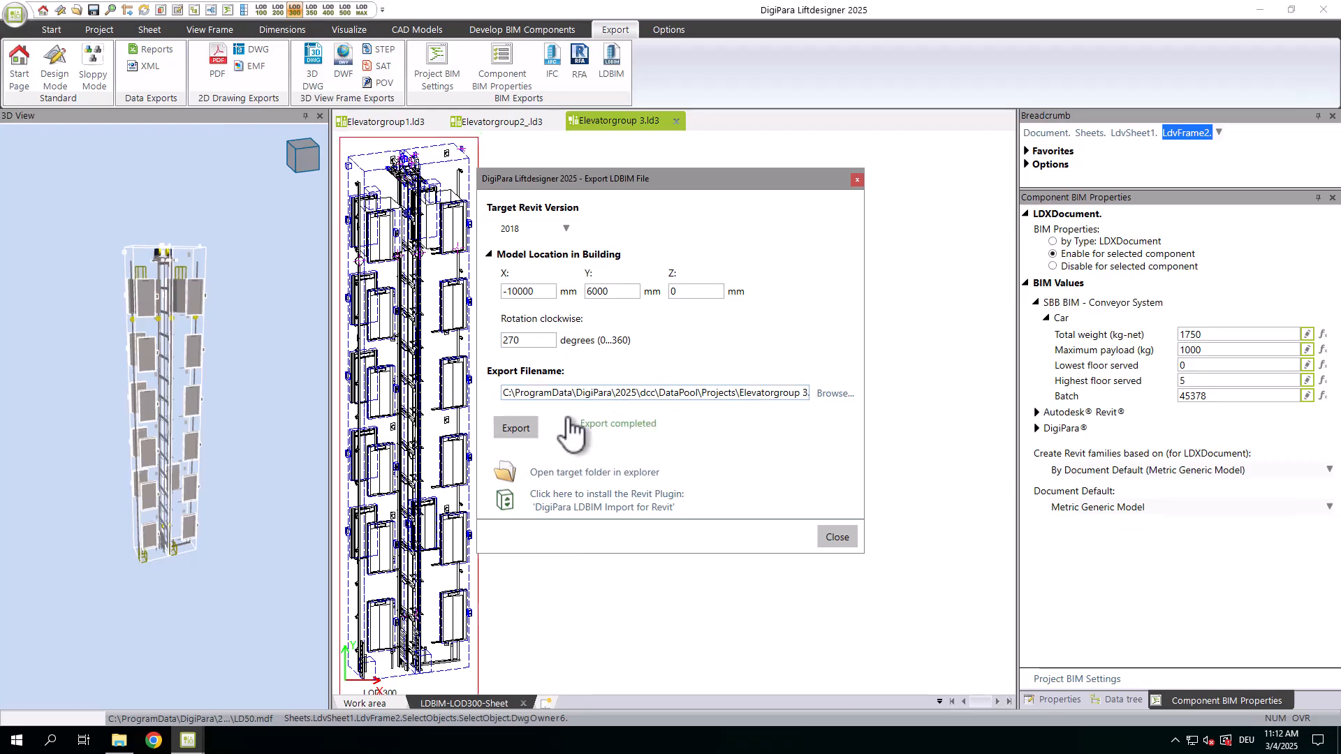
left_click(843, 541)
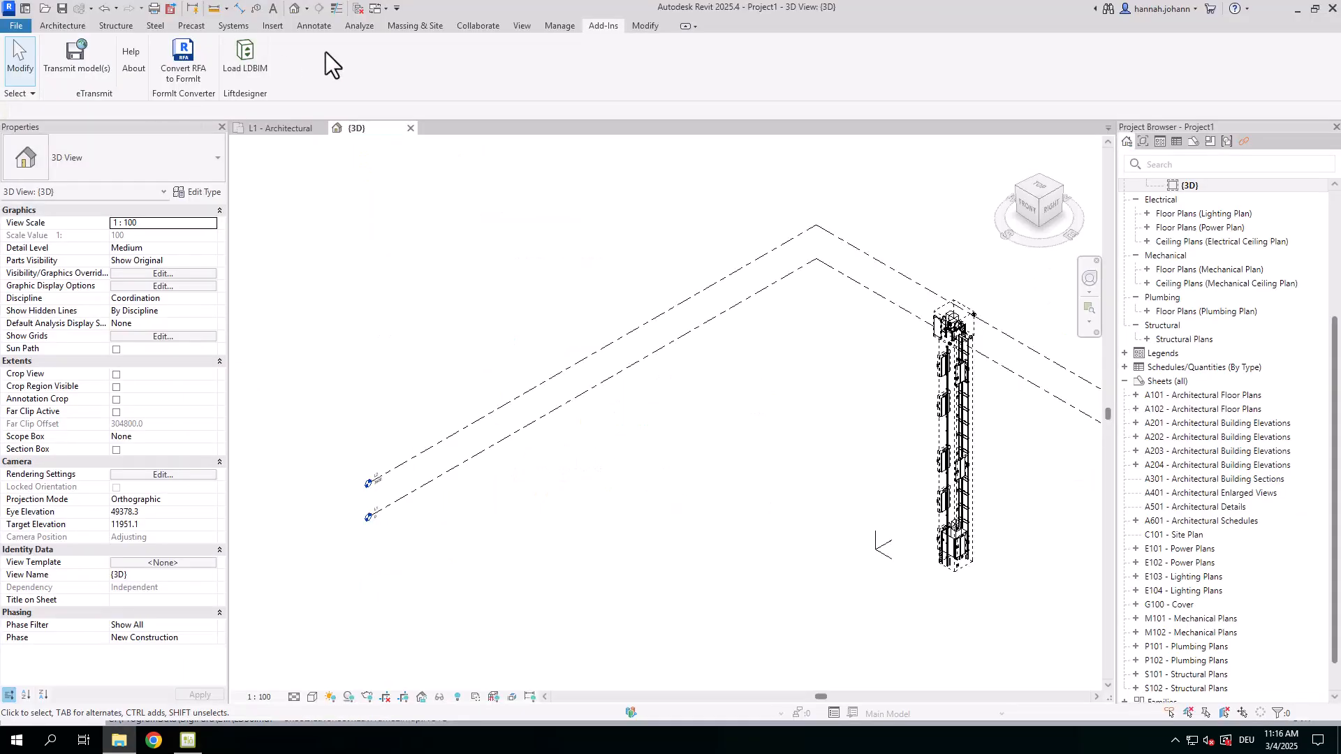
- In Revit, load Elevatorgroup 3.ldbim from the Desktop into the project with the LDBIM import add-in
left_click(244, 56)
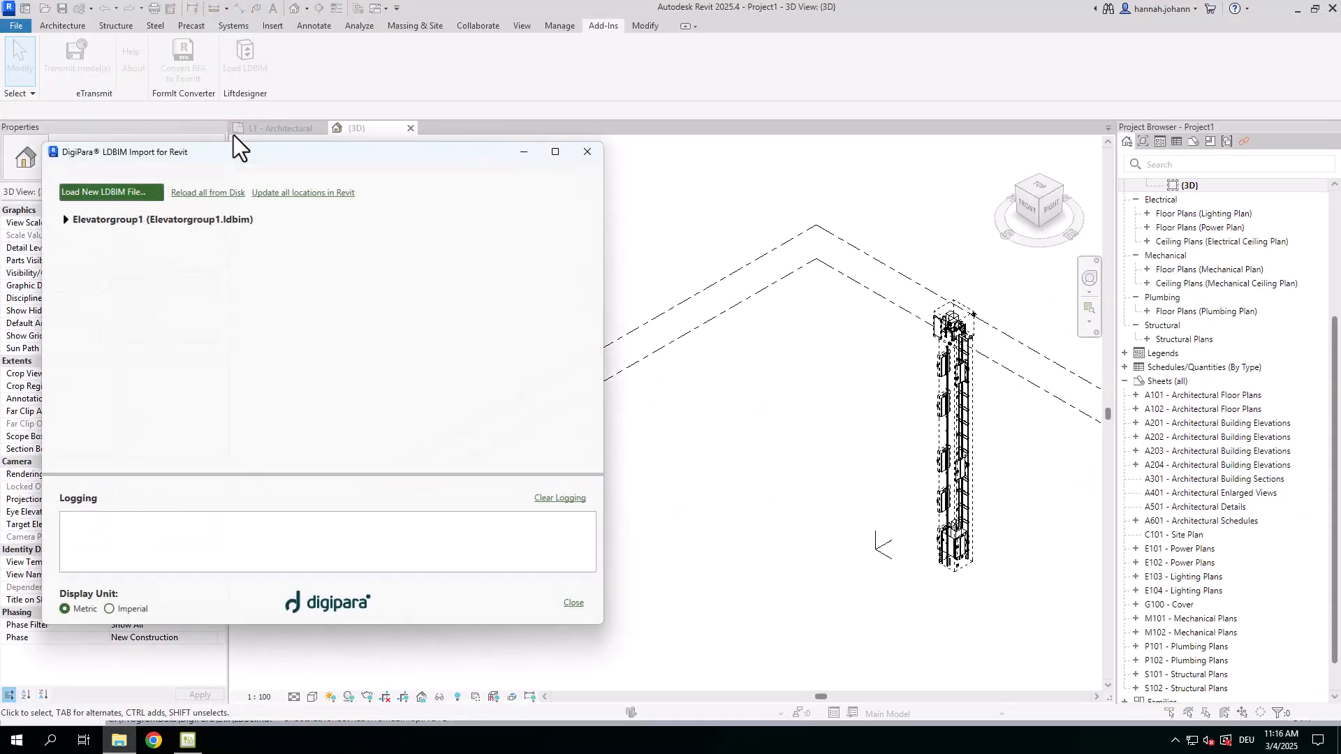
left_click(126, 190)
left_click(409, 233)
left_click(332, 323)
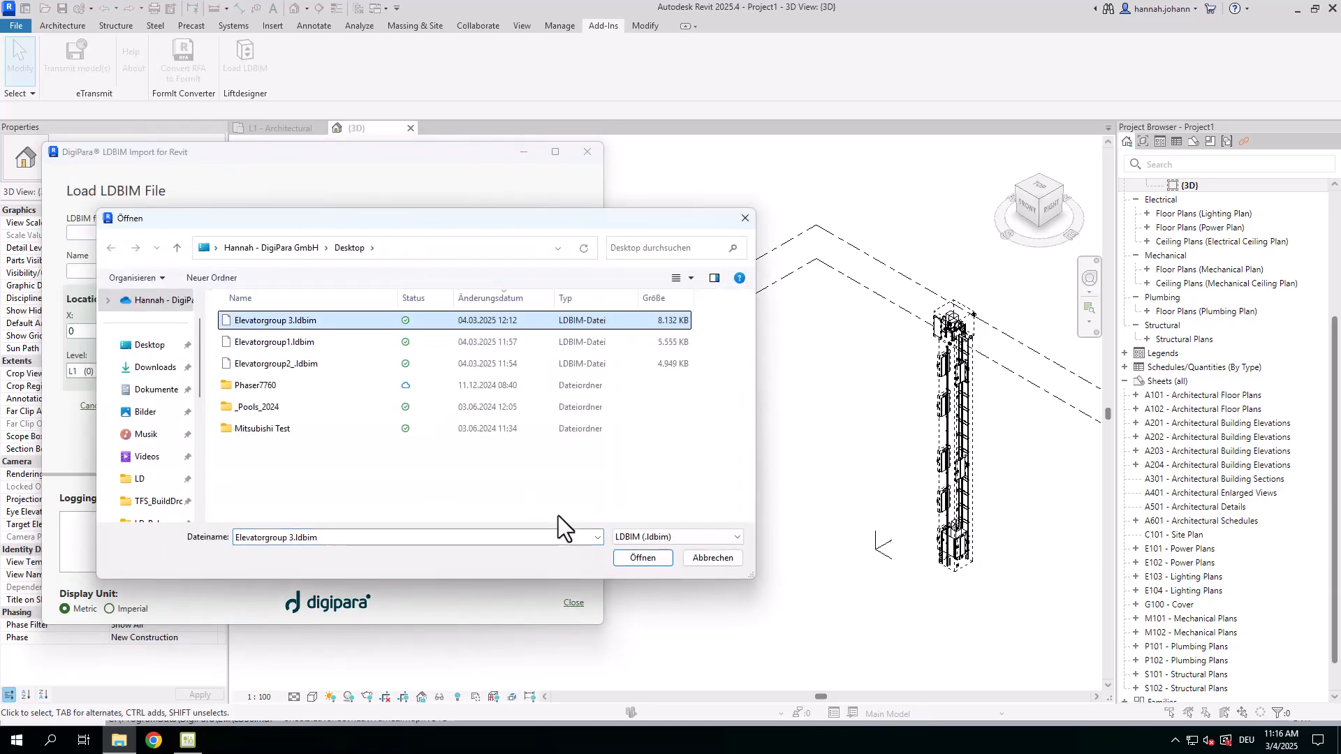
left_click(632, 557)
left_click(488, 410)
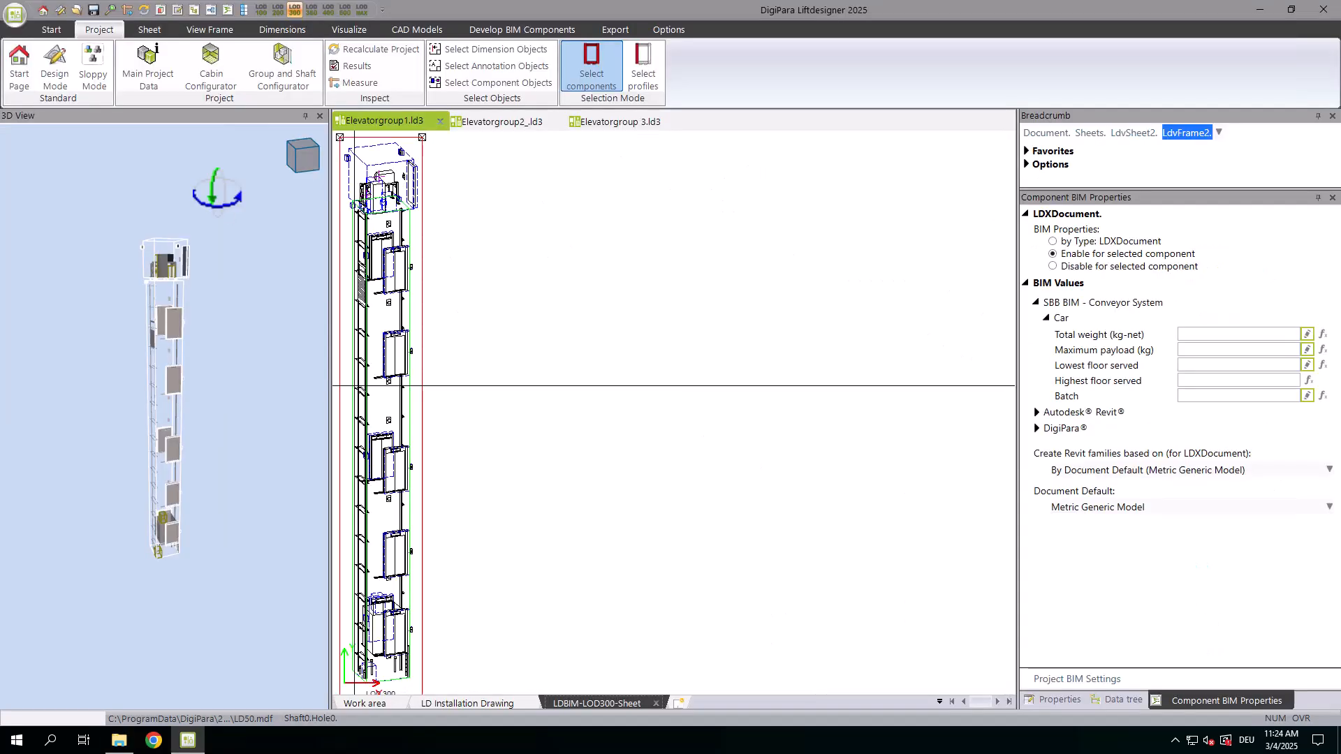
- In DigiPara Liftdesigner, add one floor above the top floor in Elevatorgroup1's floor levels and close the Group and Shaft Configurator
left_click(307, 82)
left_click(579, 511)
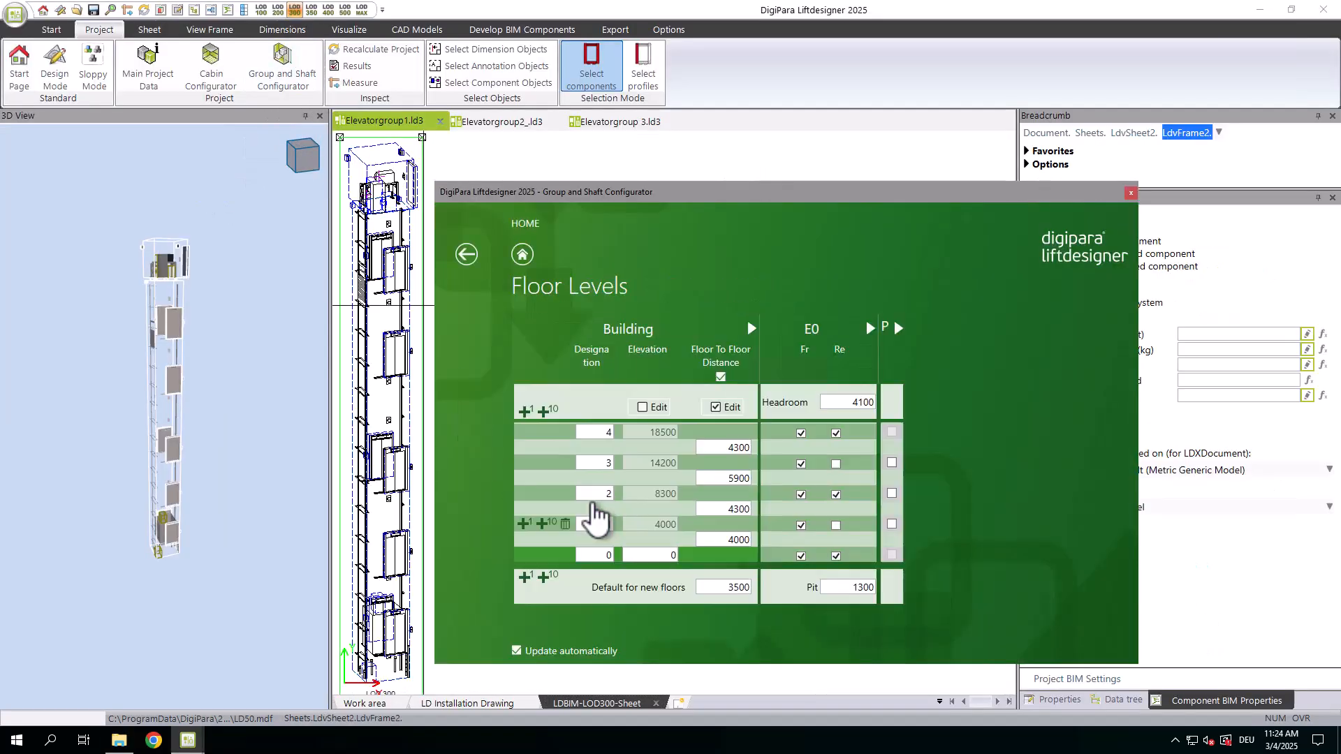
left_click(525, 412)
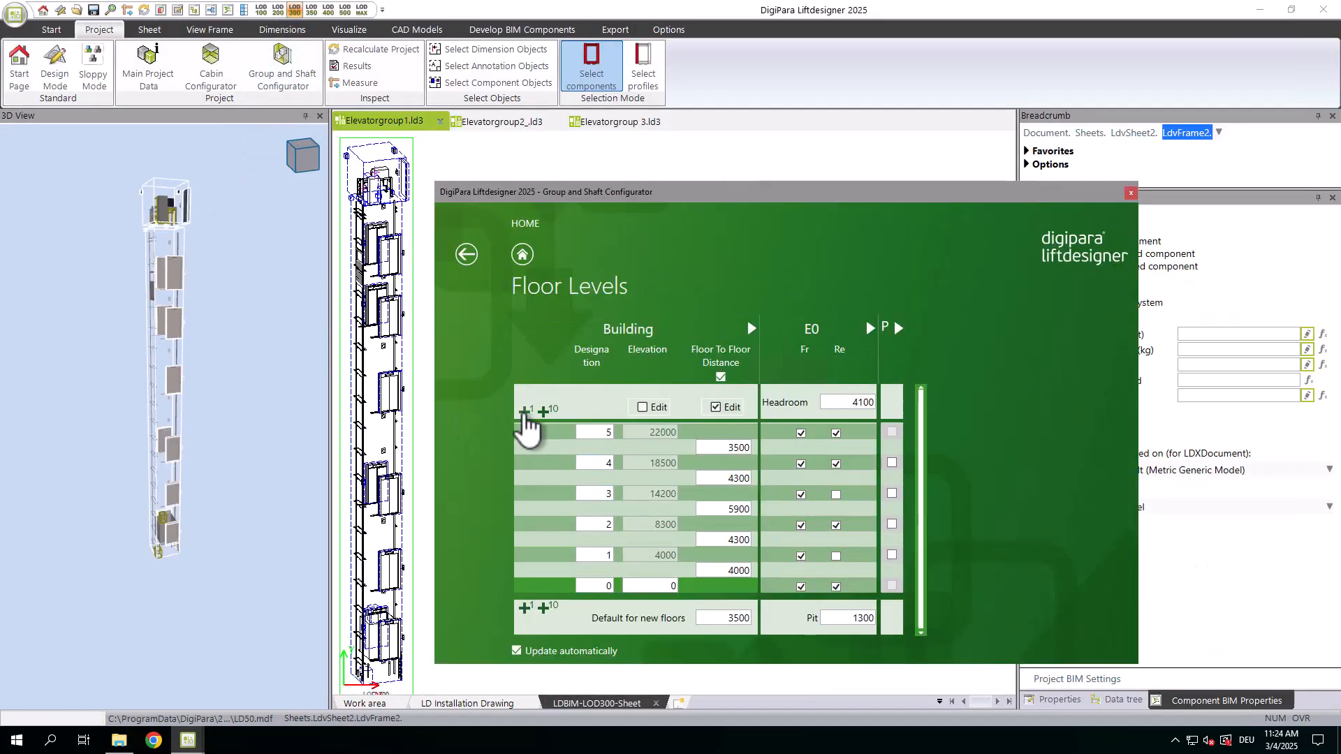
left_click(1130, 192)
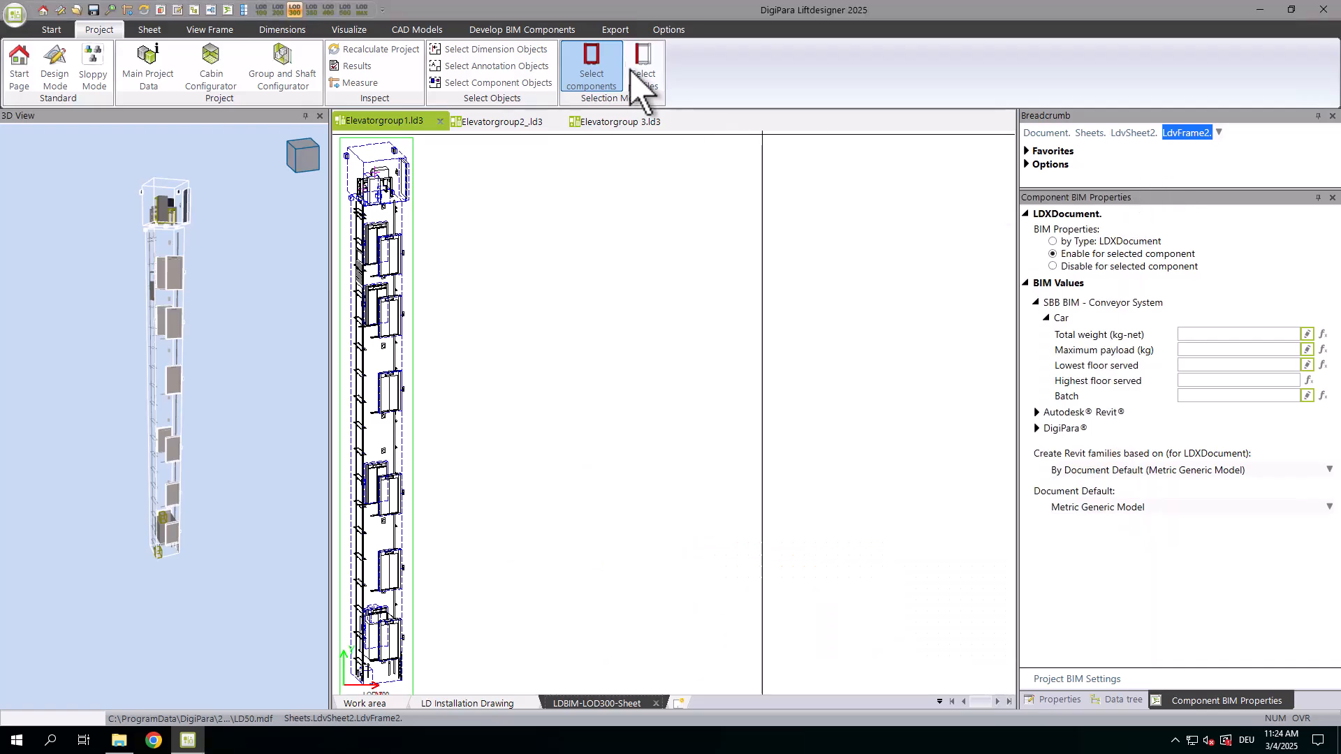
- Export the modified Elevatorgroup1 as an LDBIM file, keeping the preset model location and rotation
left_click(616, 29)
left_click(611, 63)
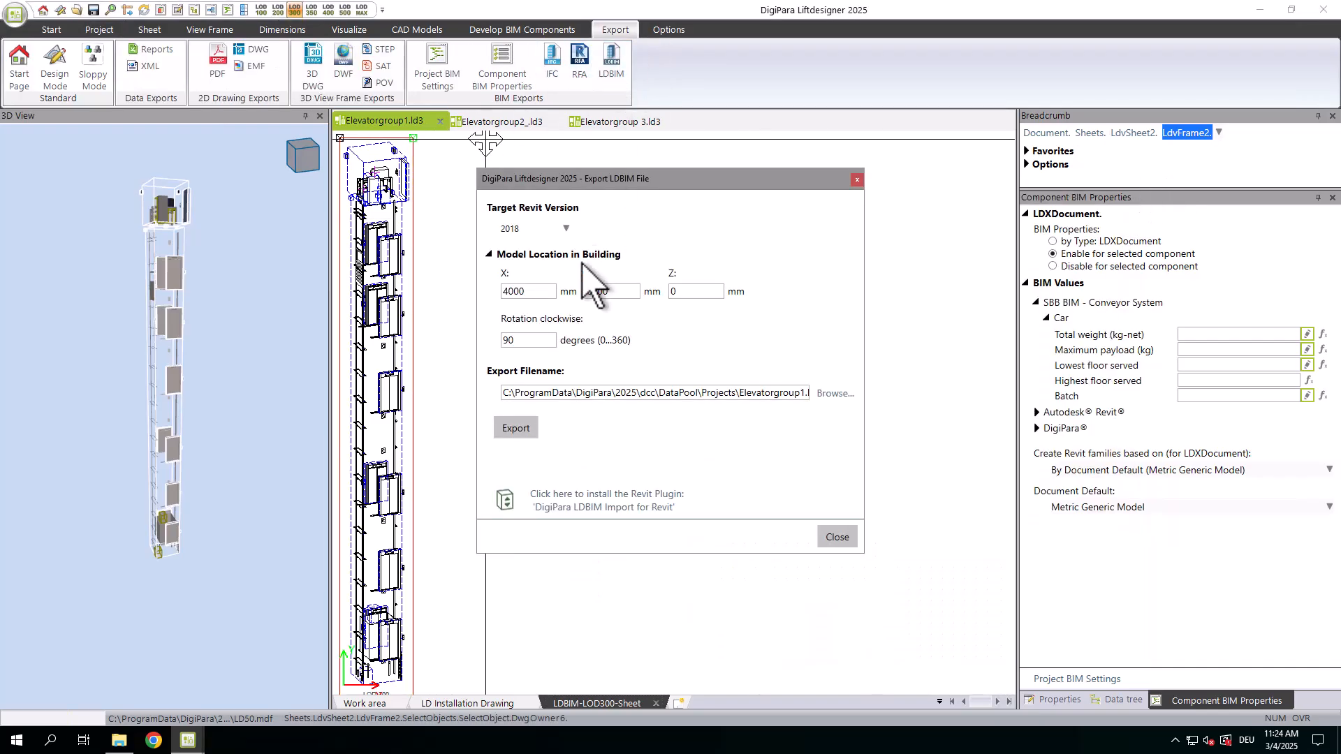
left_click(521, 428)
left_click(579, 410)
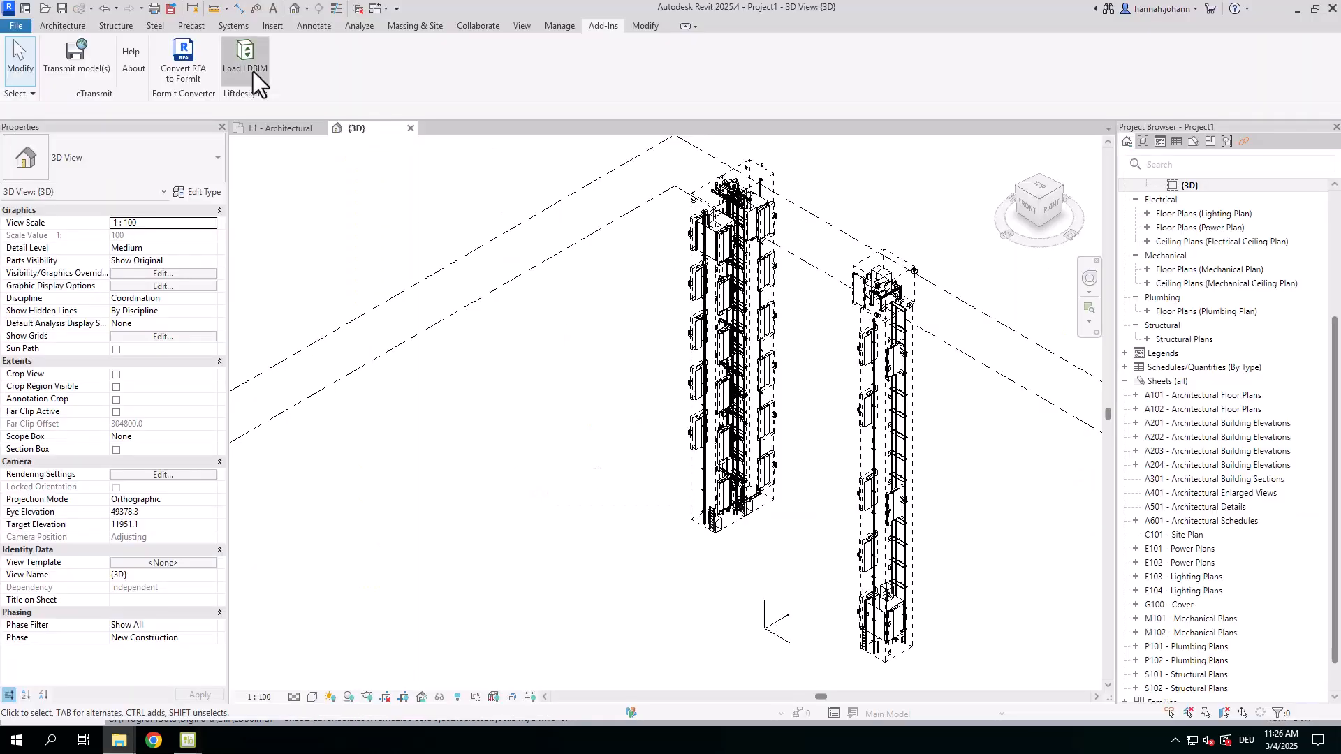
- In Revit, reload Elevatorgroup1 from disk in the LDBIM import add-in to update the placed elevator
left_click(253, 71)
left_click(66, 236)
scroll(140, 350, "down", 1)
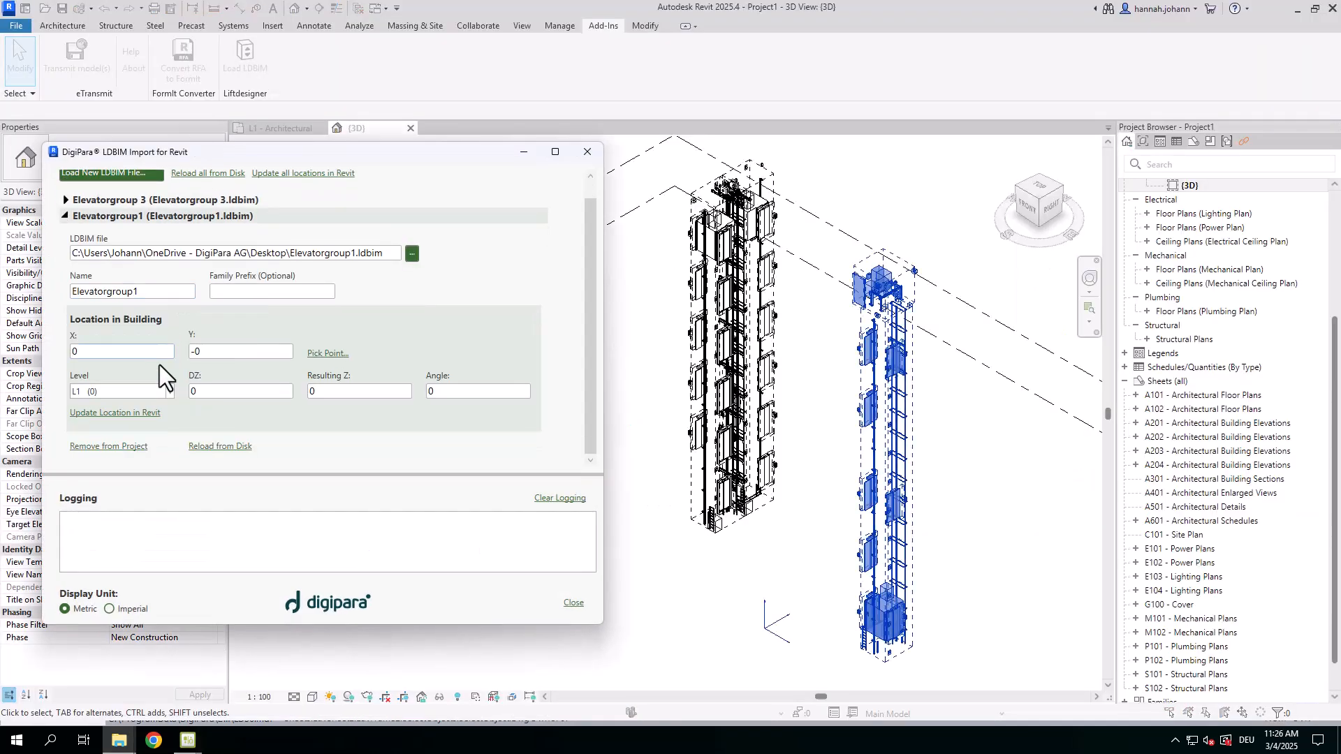
left_click(209, 448)
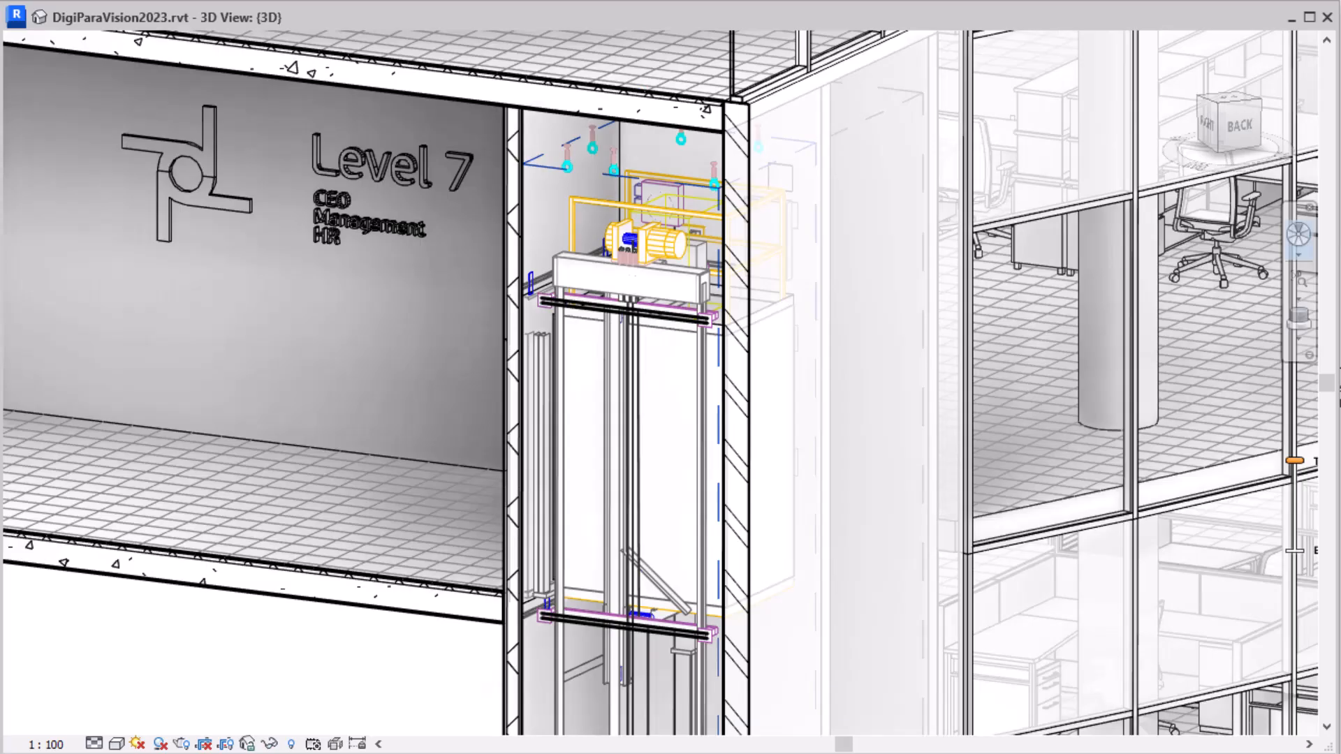
left_click_drag(1295, 461, 1295, 544)
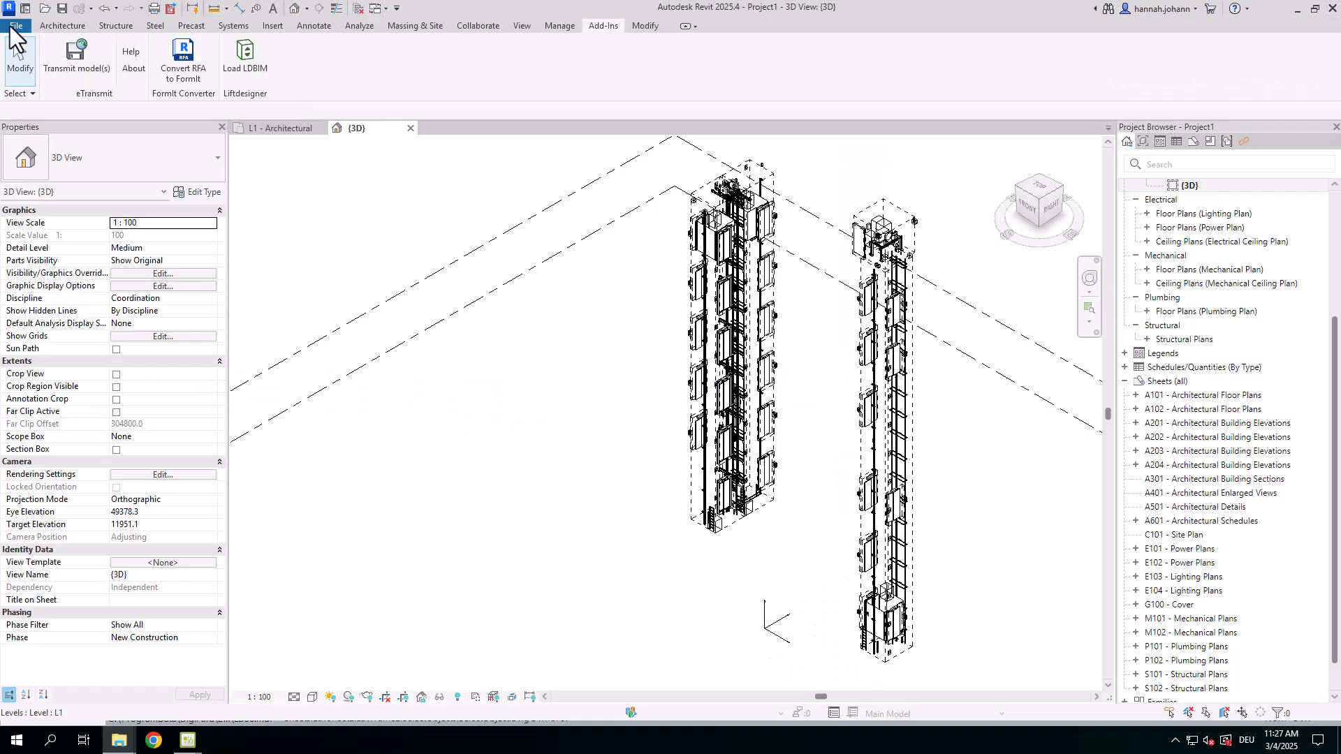
- Start exporting the Revit project with the imported elevators as an IFC file
left_click(15, 27)
mouse_move(69, 235)
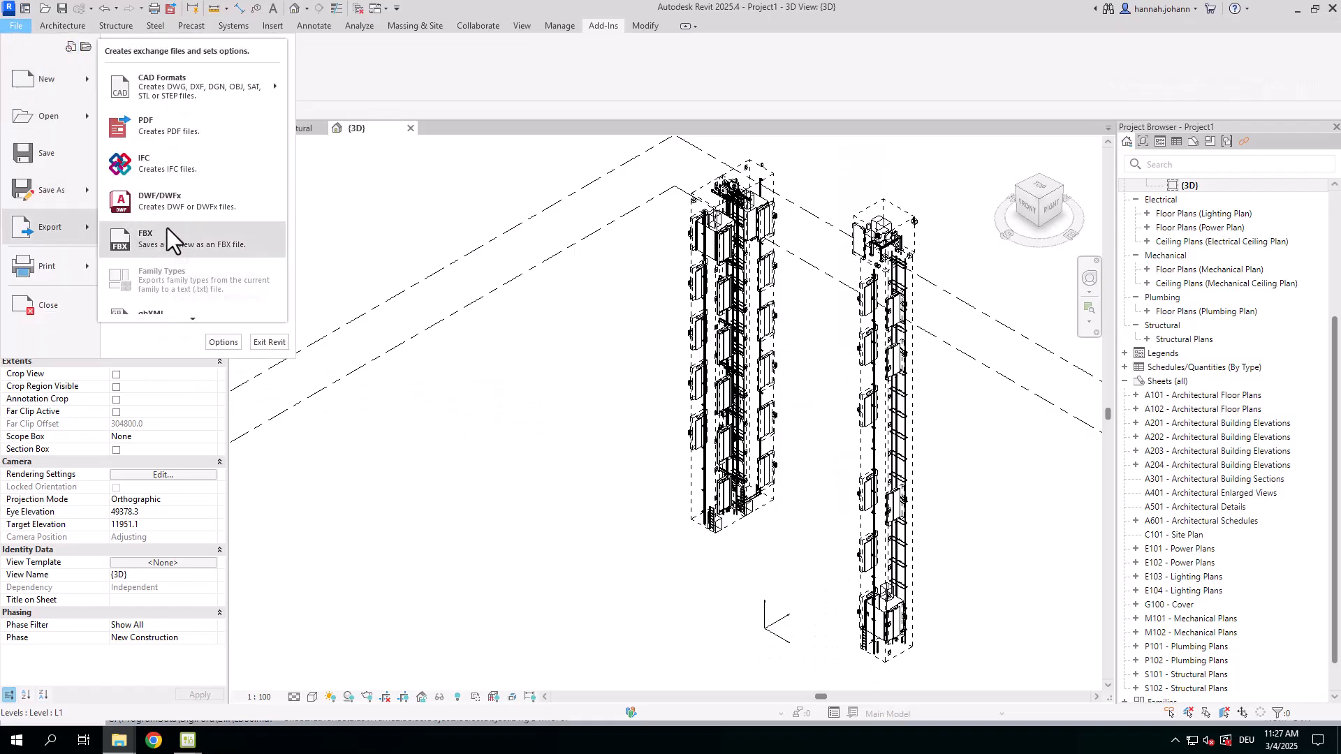
left_click(177, 162)
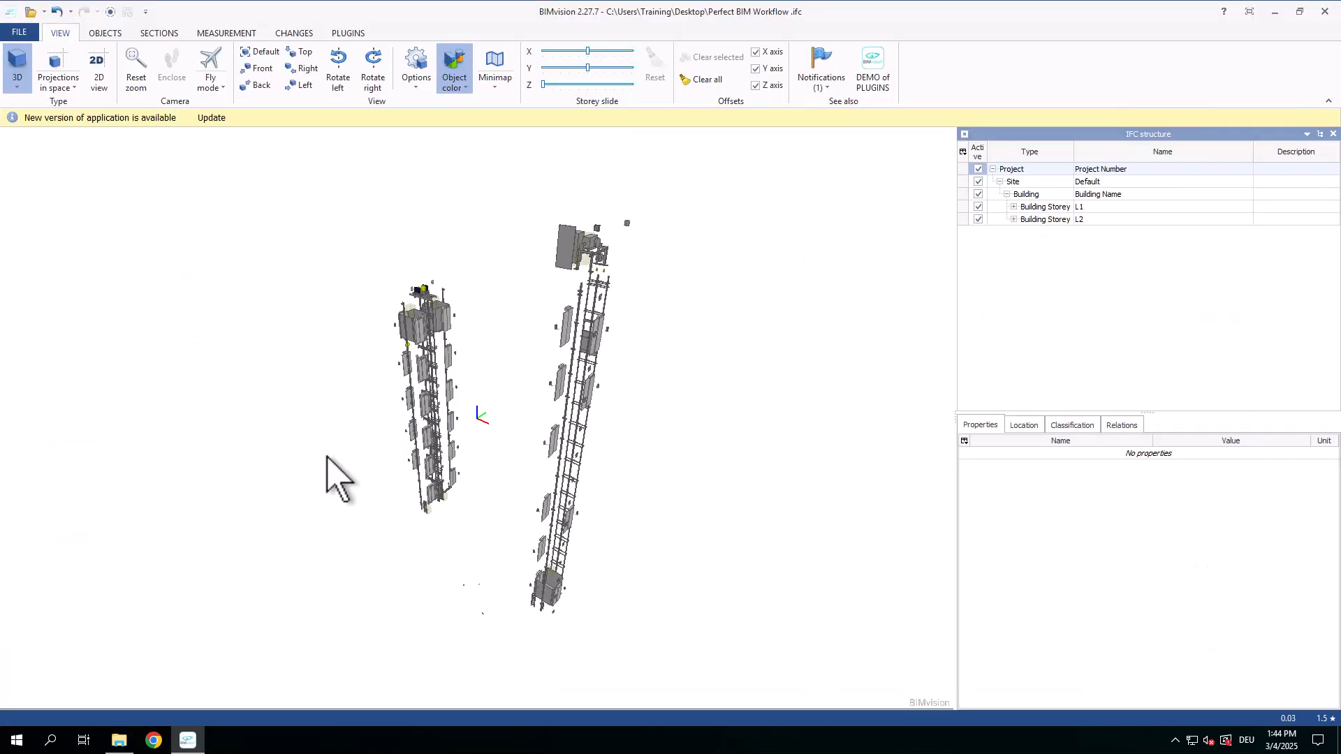
- In BIMvision, inspect the elevators in the Perfect BIM Workflow IFC file and check the selected shaft's element properties
left_click_drag(540, 419, 429, 419)
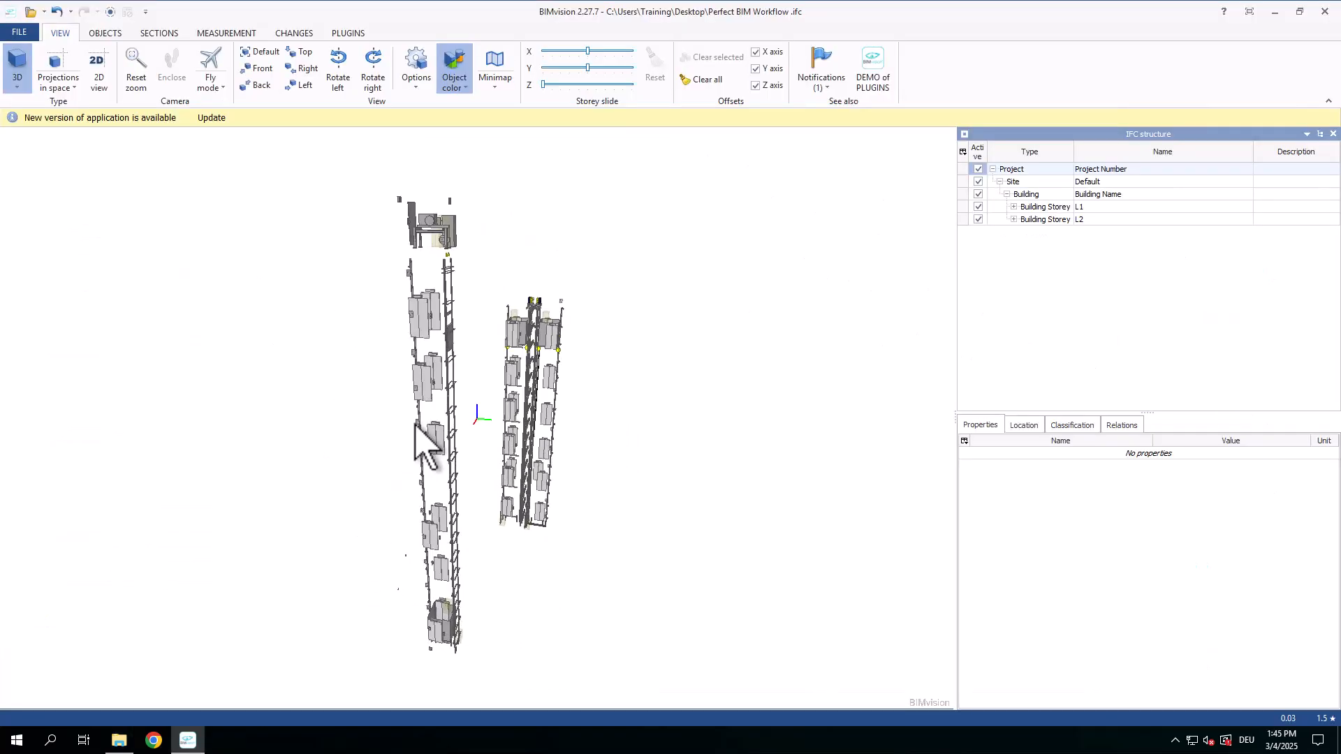
left_click(421, 383)
left_click(428, 225)
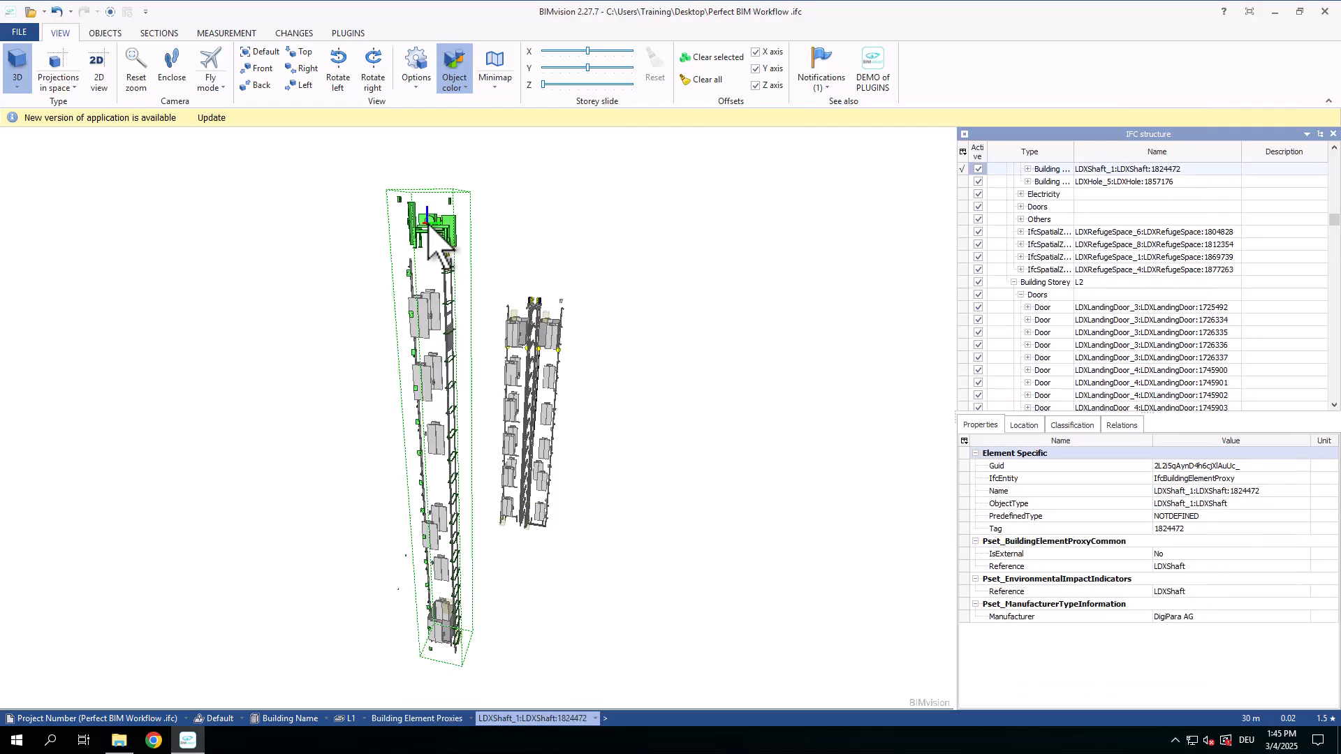
left_click(563, 591)
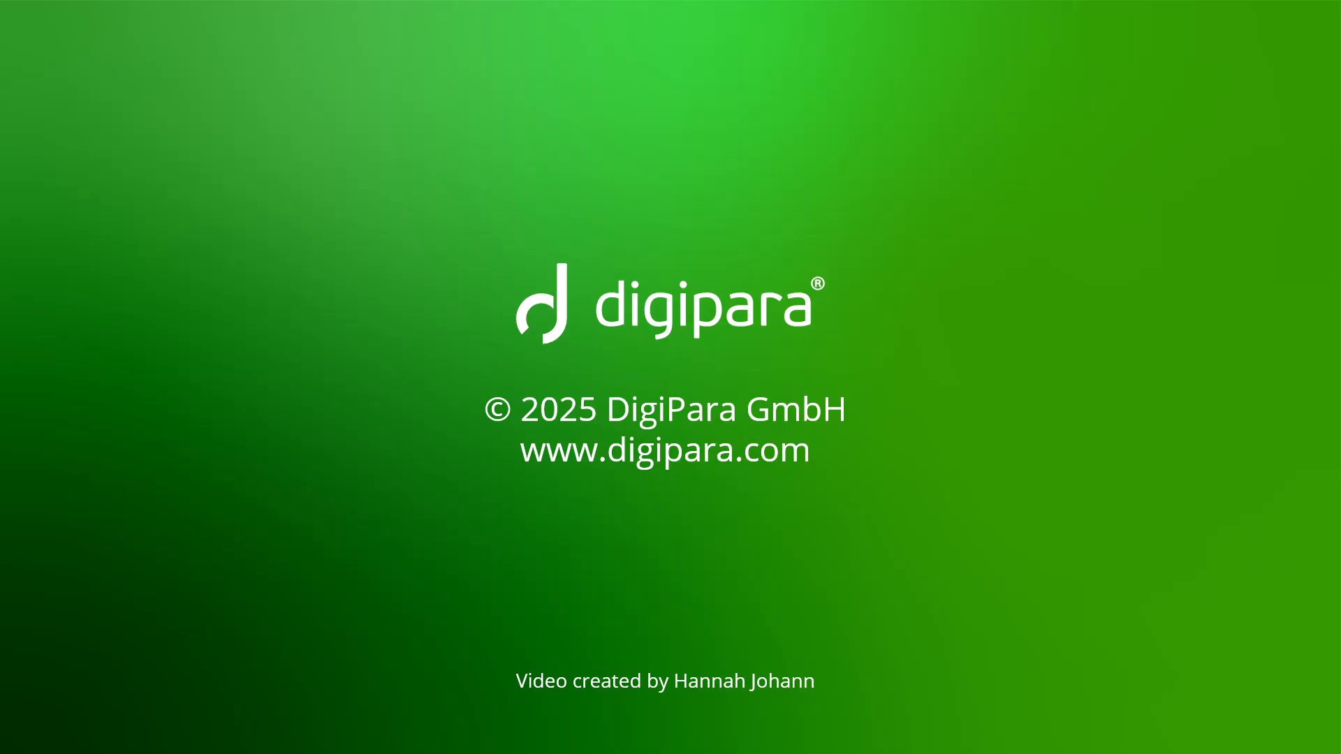